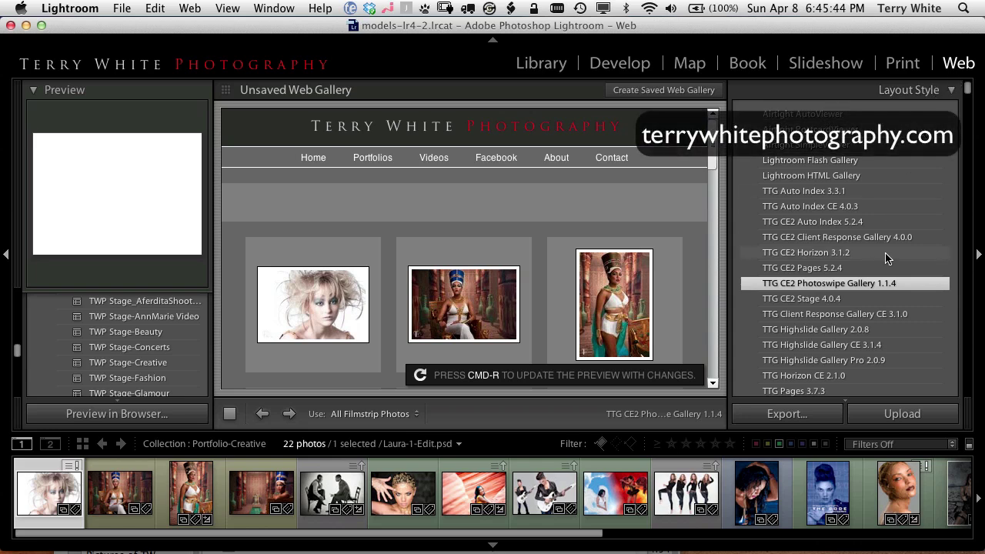
key(ctrl+Right)
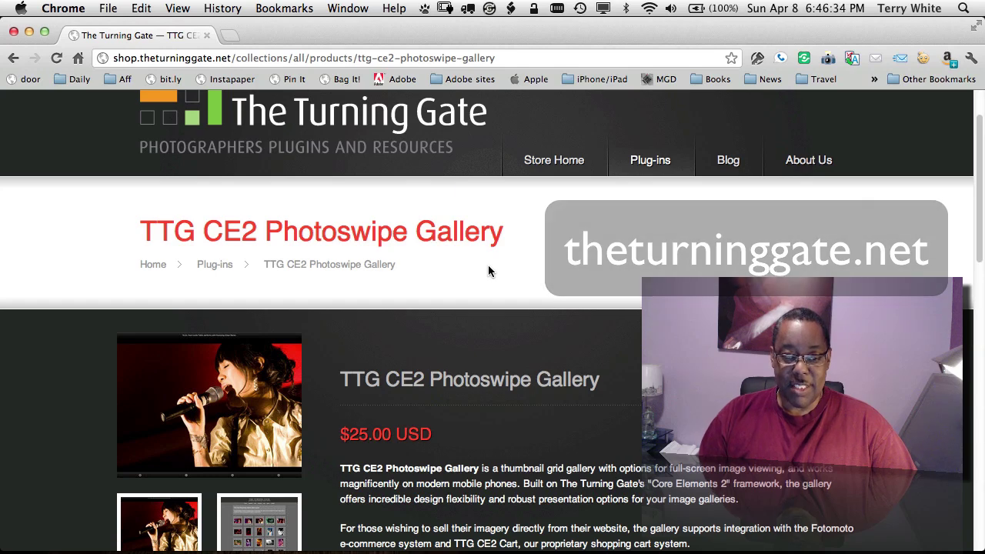
Step: Switch from the browser over to the InDesign workspace
key(ctrl+Right)
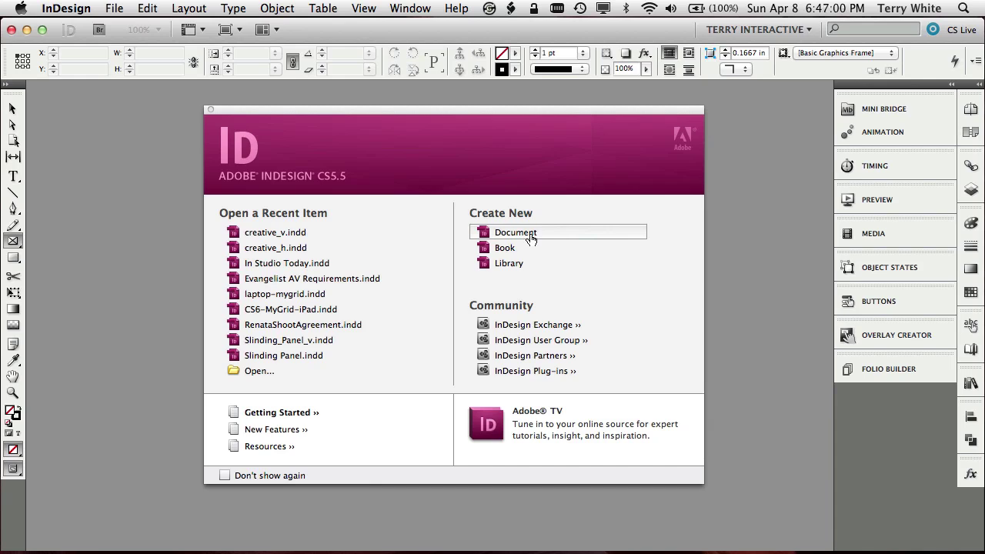
Step: Create a Web-intent document at 1024 x 768 px with 0 px margins on all sides
click(531, 239)
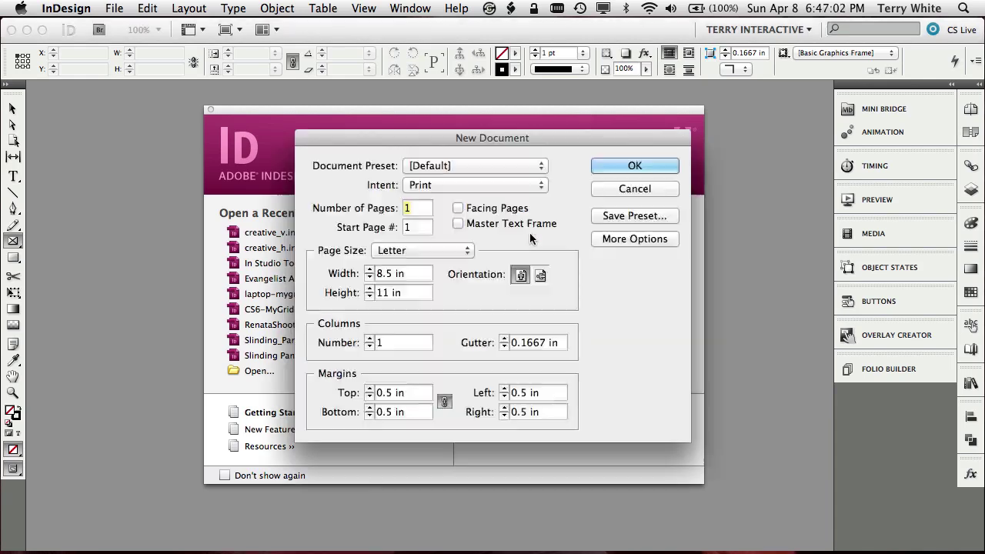
click(489, 186)
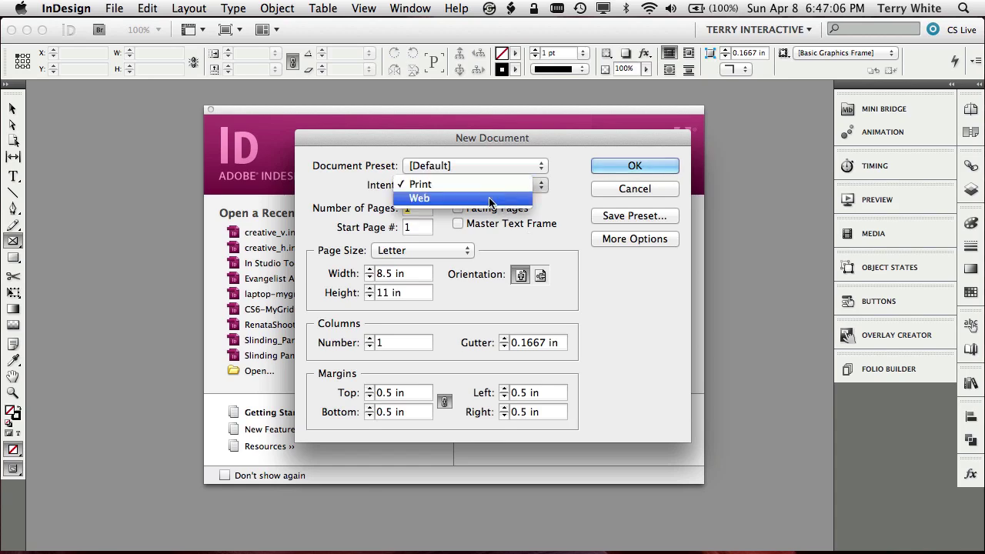
click(490, 202)
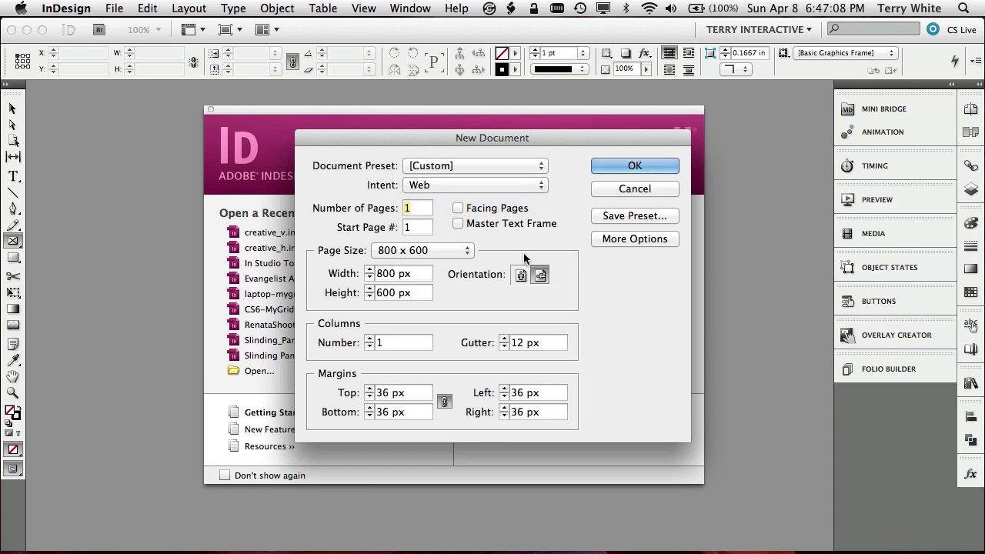
click(522, 277)
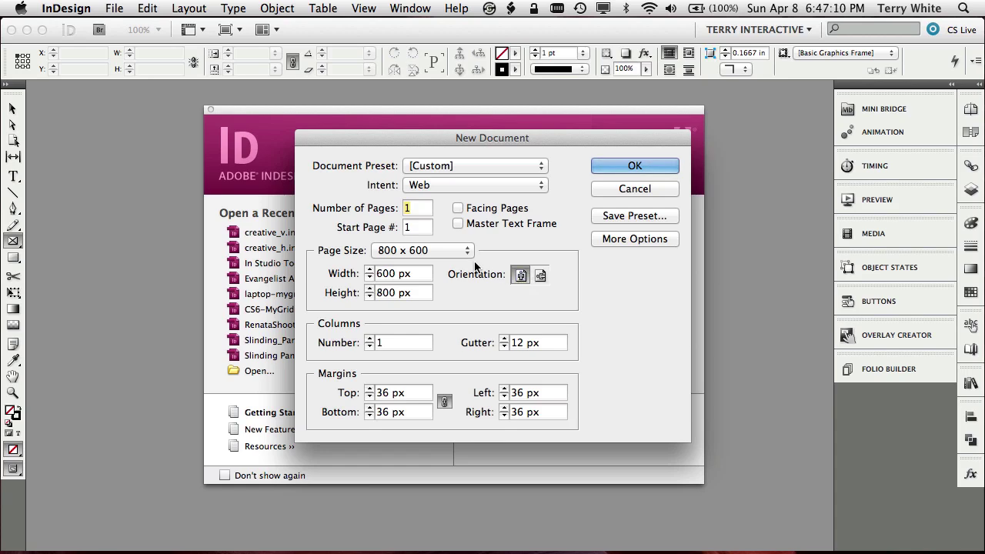
click(452, 254)
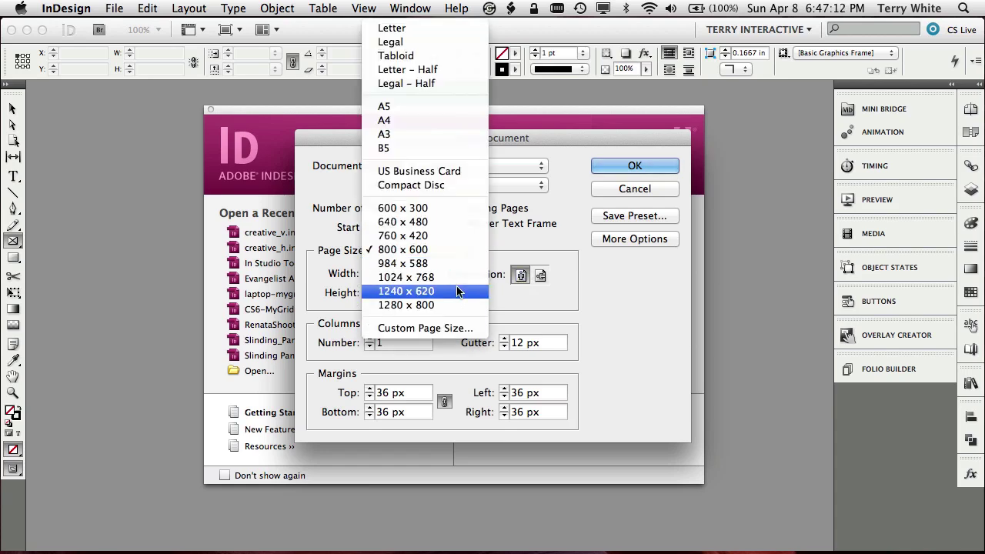
click(456, 279)
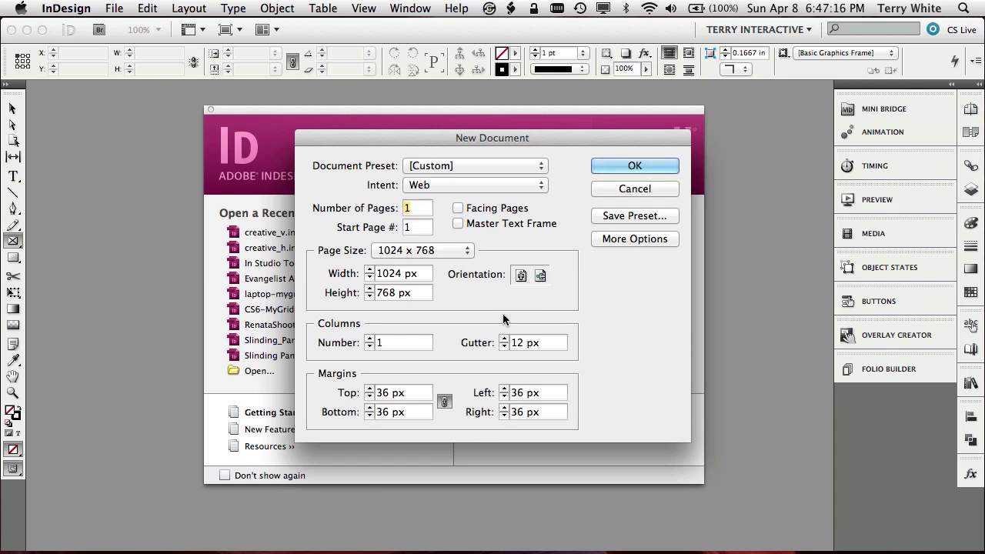
drag(419, 394, 341, 388)
text(0)
key(Tab)
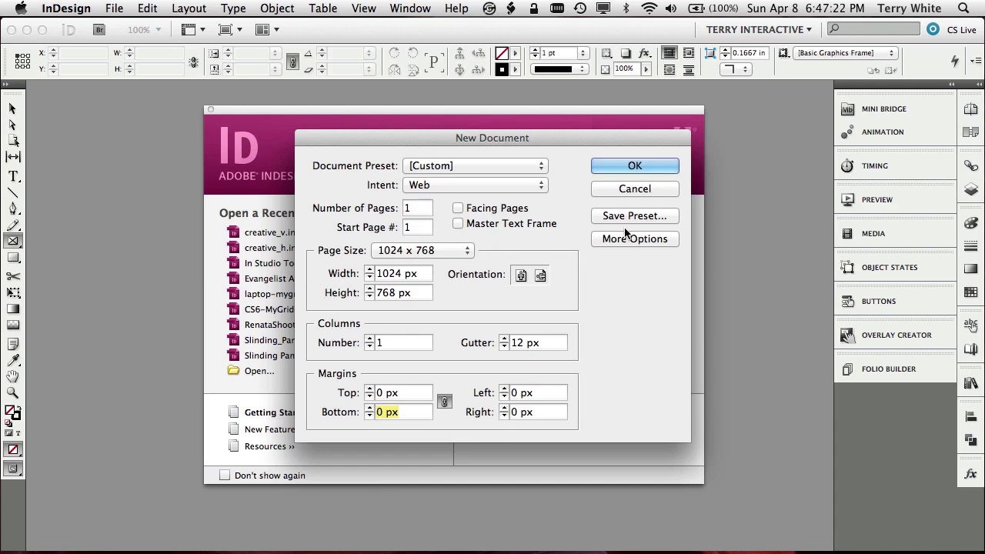
click(636, 166)
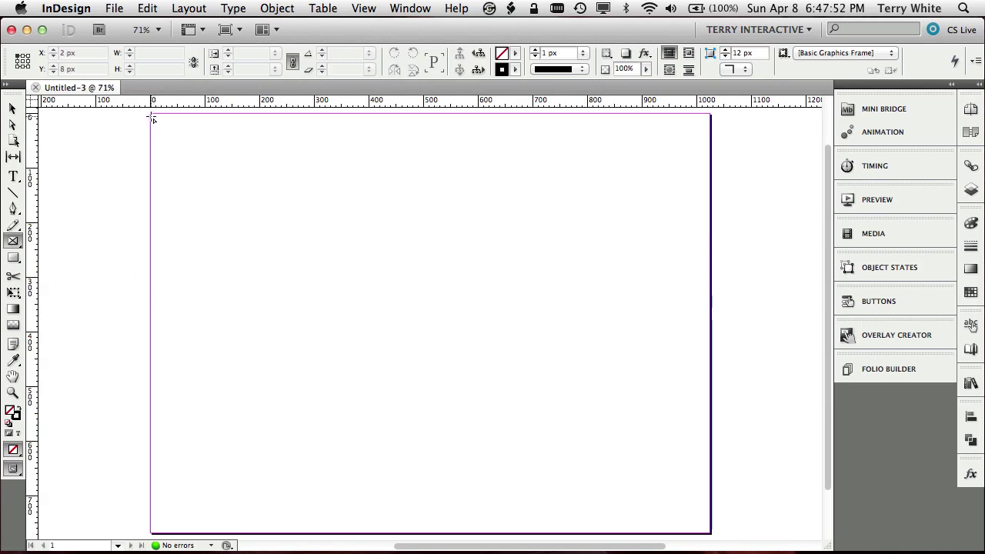
Step: Draw a rectangle frame from the page's top-left to bottom-right corner, filling the 1024 x 768 page
drag(151, 115, 710, 534)
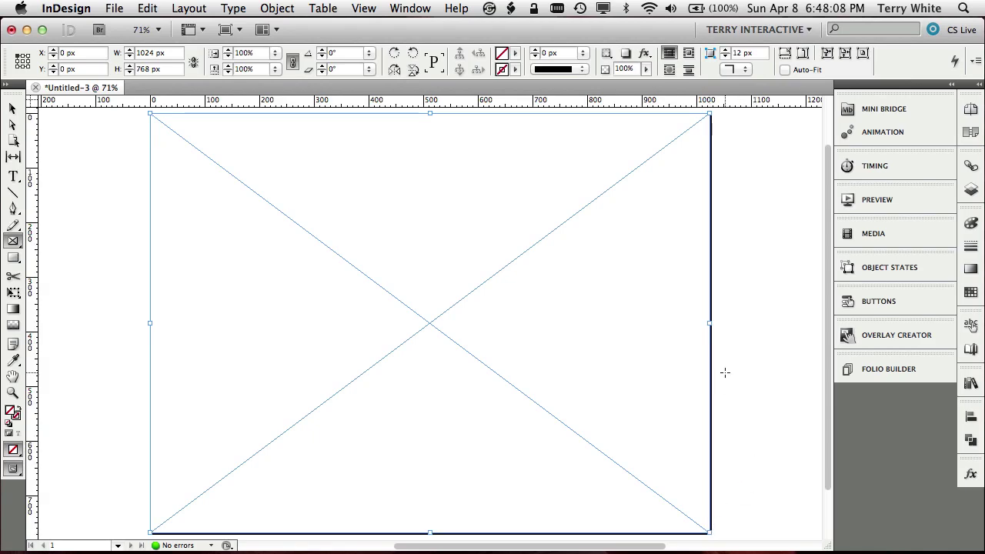
key(ctrl+Left)
key(ctrl+Left)
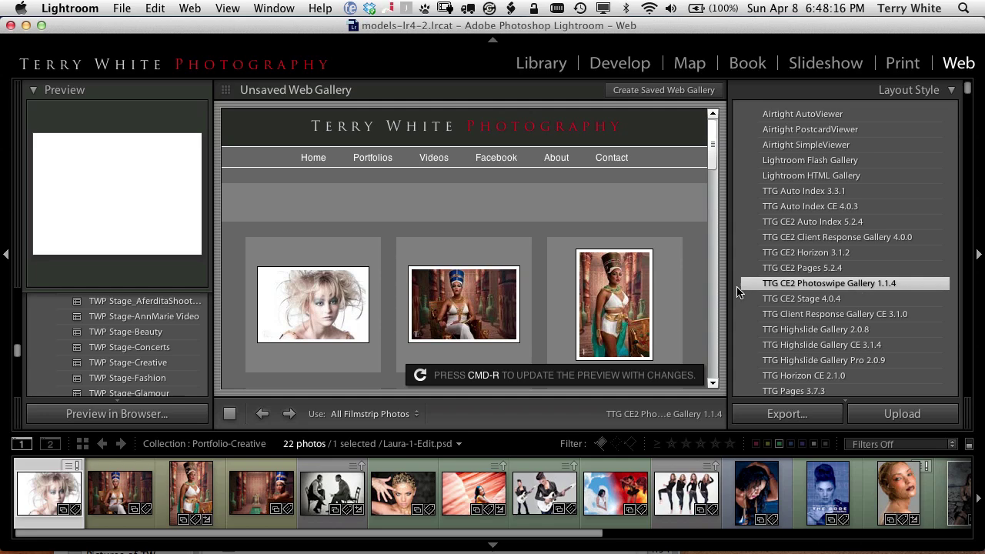
scroll(651, 261, down, 10)
scroll(650, 260, down, 2)
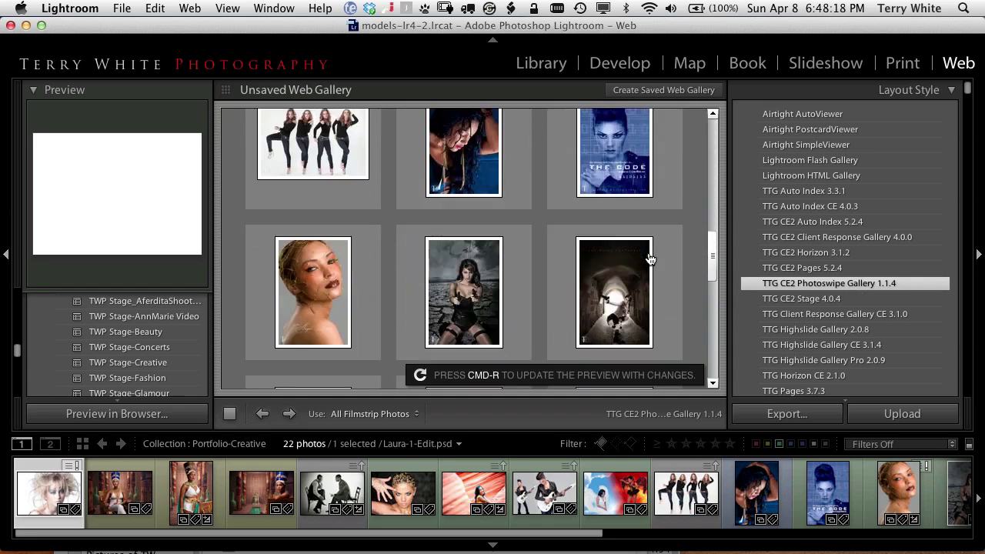
scroll(822, 213, down, 5)
scroll(823, 213, down, 15)
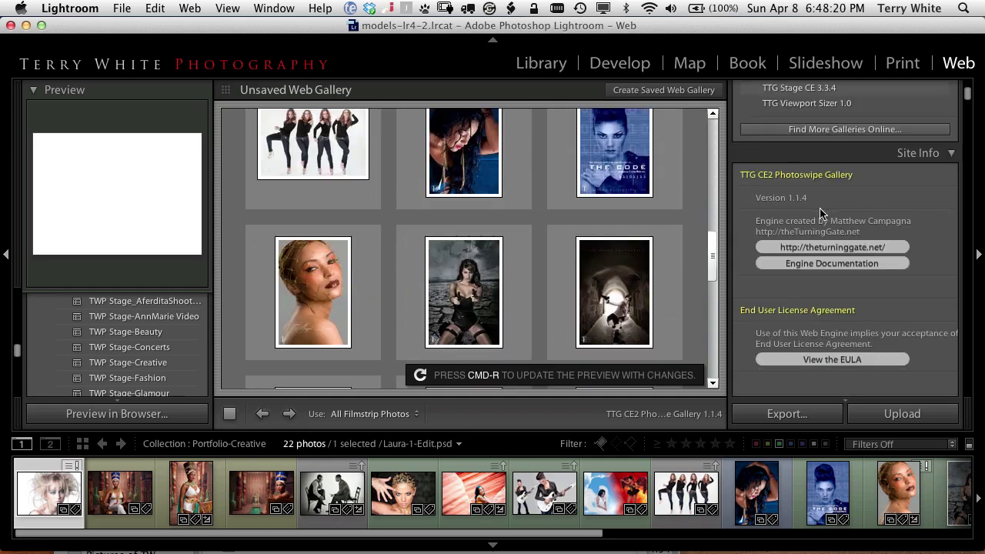
scroll(822, 213, down, 10)
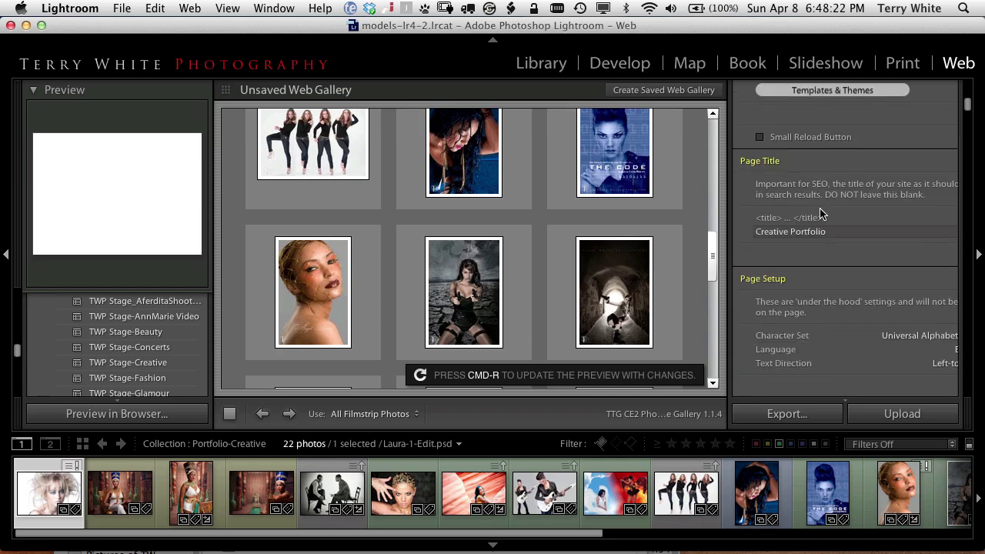
scroll(822, 213, down, 15)
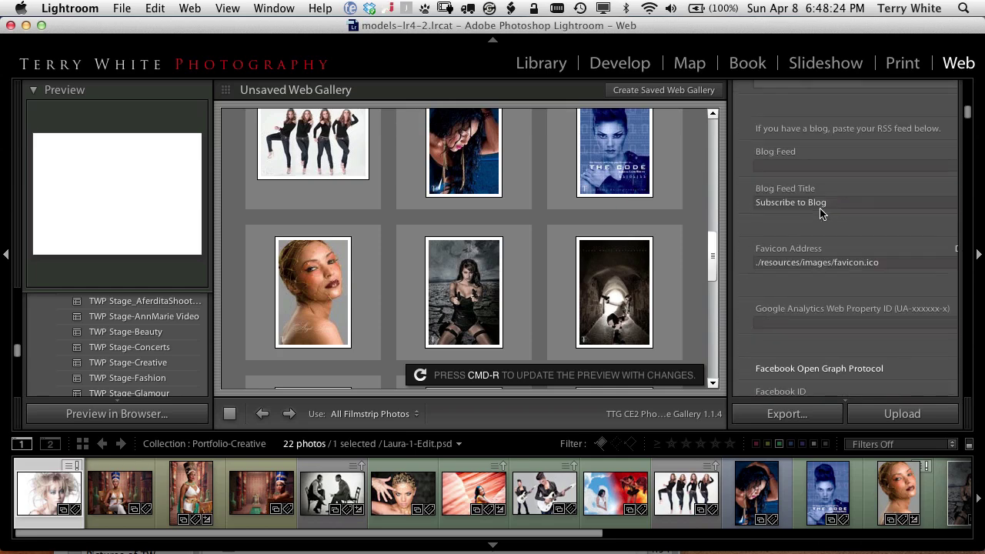
scroll(822, 213, down, 15)
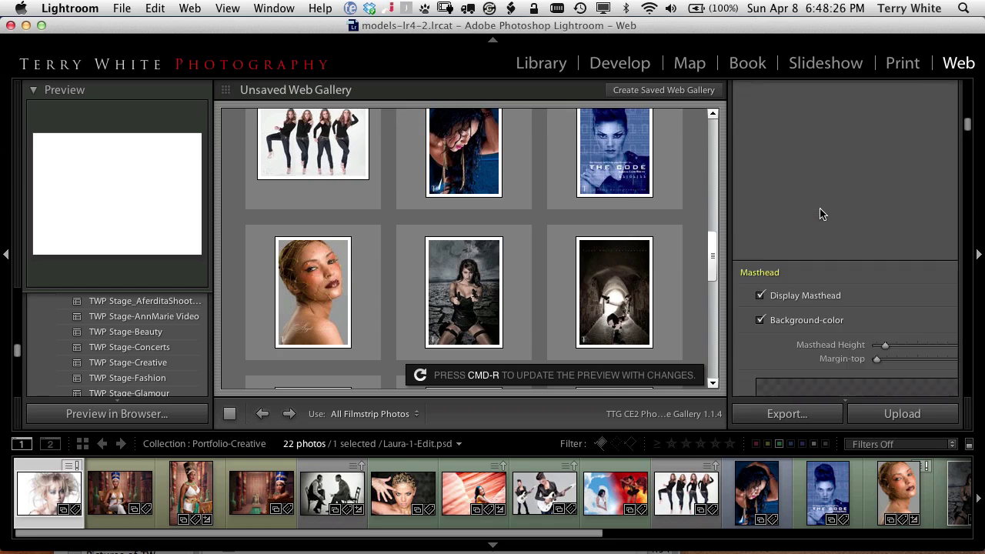
scroll(822, 213, down, 15)
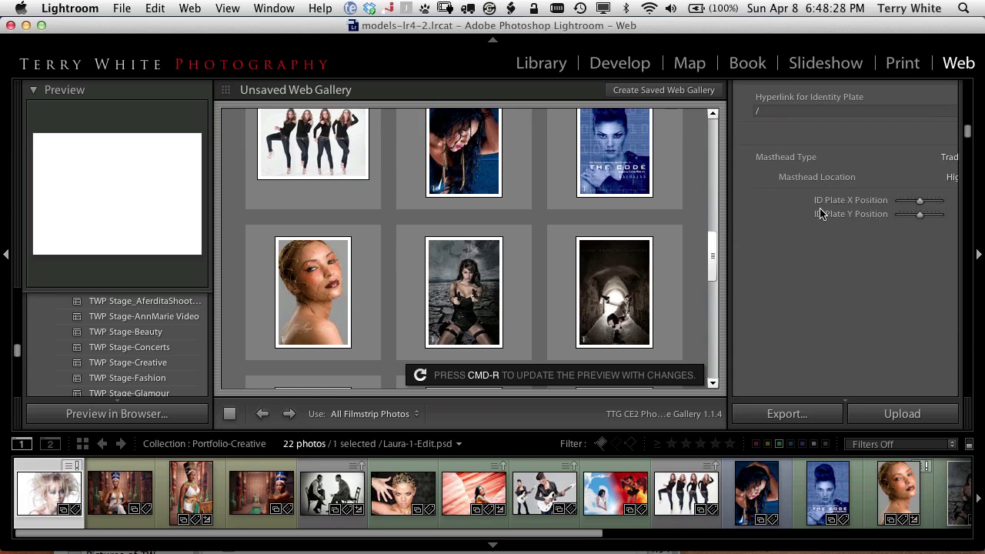
scroll(822, 213, down, 1)
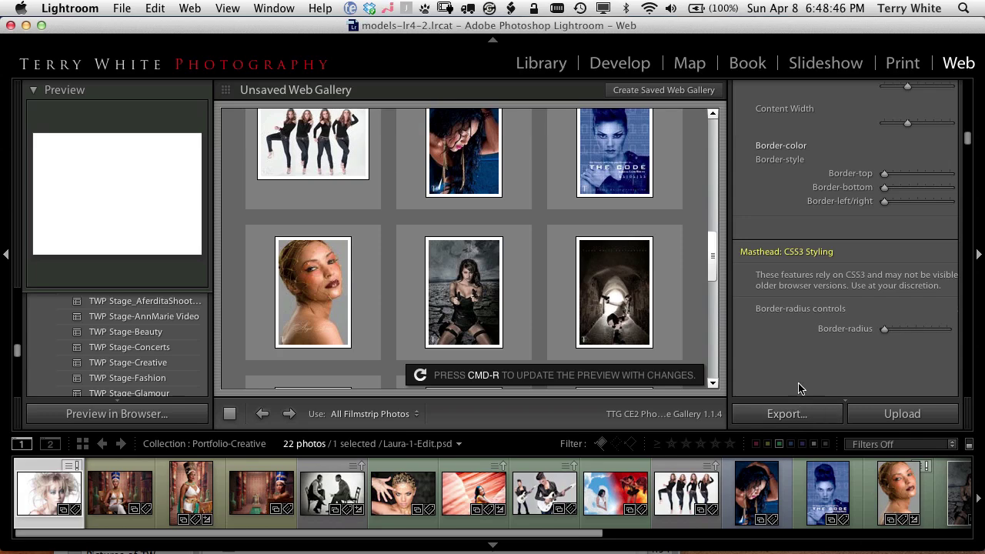
key(super+Tab)
key(super+Tab)
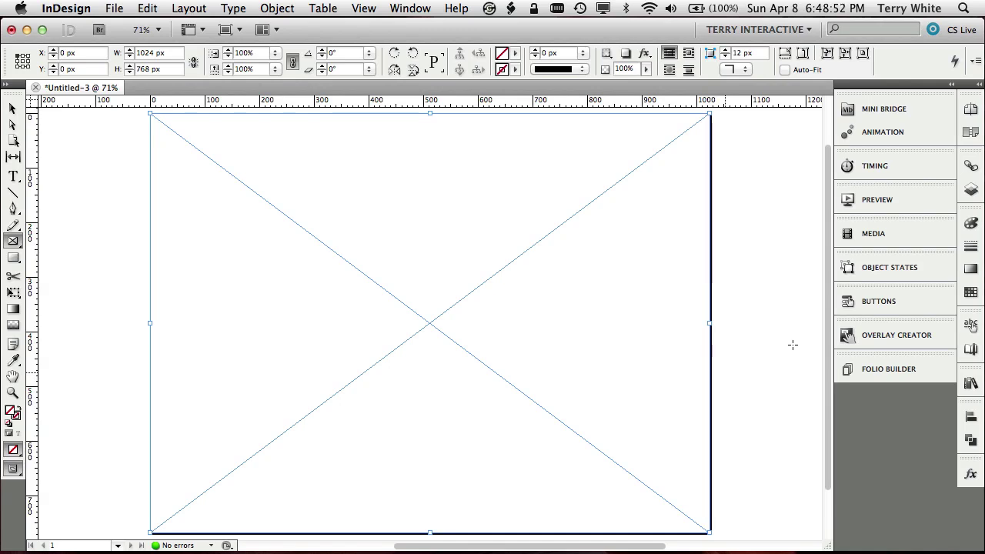
Step: Make the frame a Web Content overlay in Overlay Creator and browse for its source file
click(885, 336)
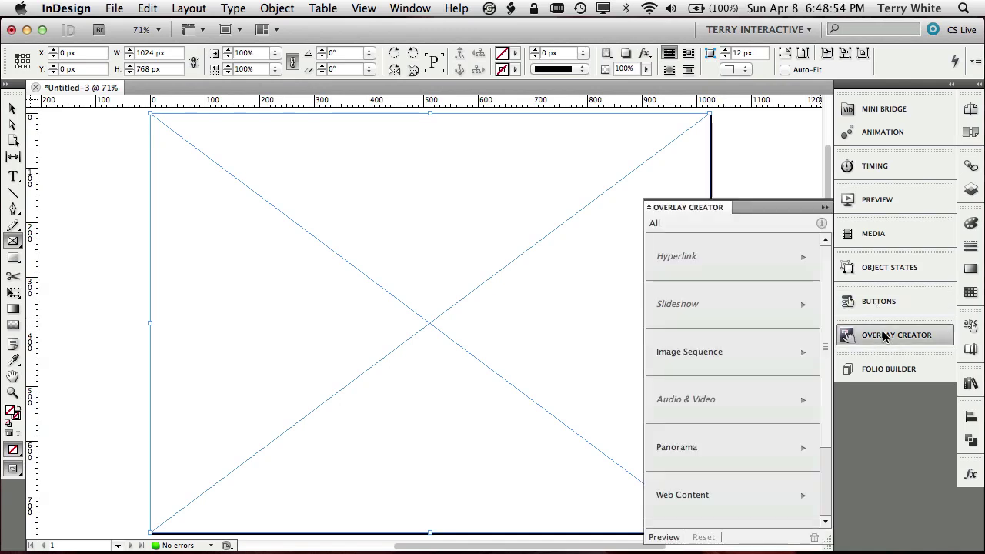
click(736, 497)
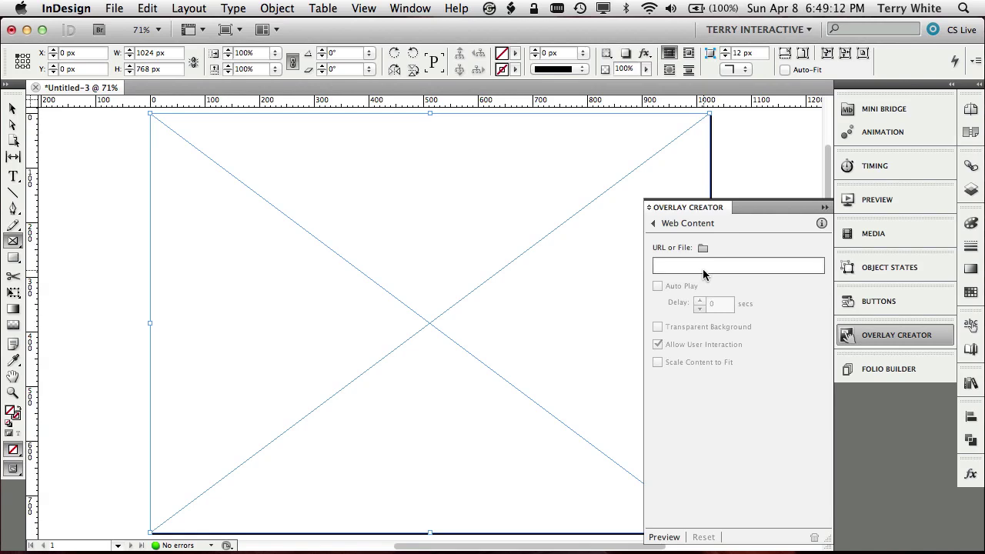
click(701, 248)
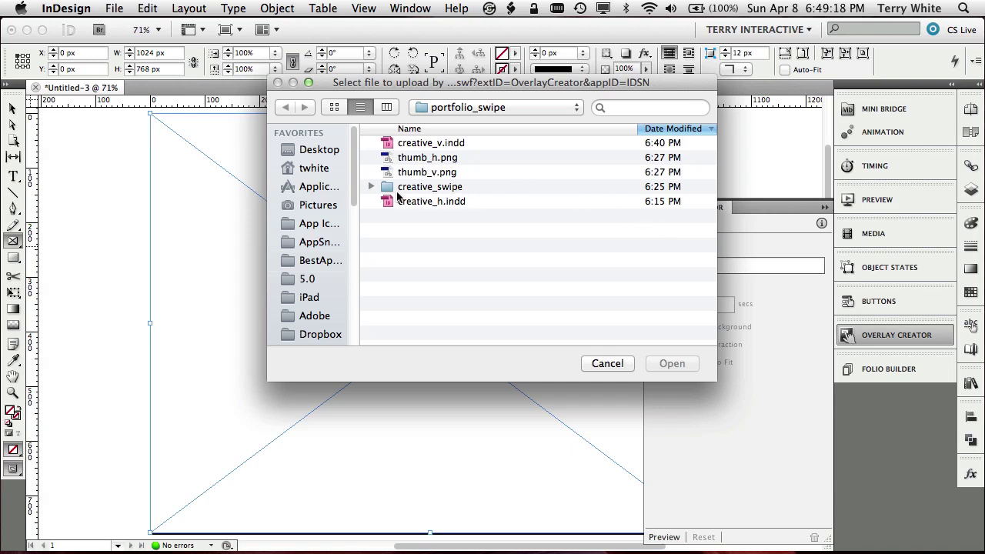
Step: Link the overlay to index.html inside the creative_swipe folder
double_click(447, 193)
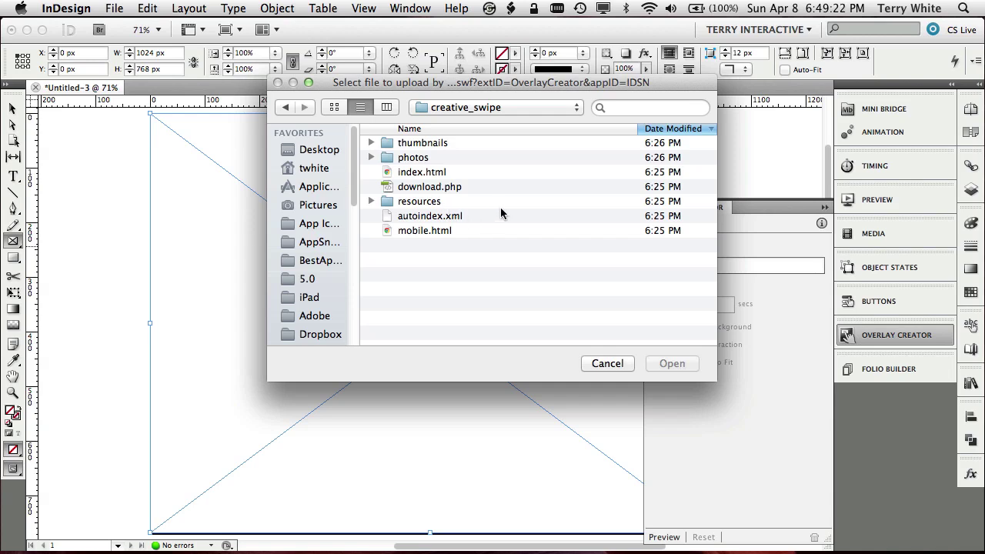
click(430, 175)
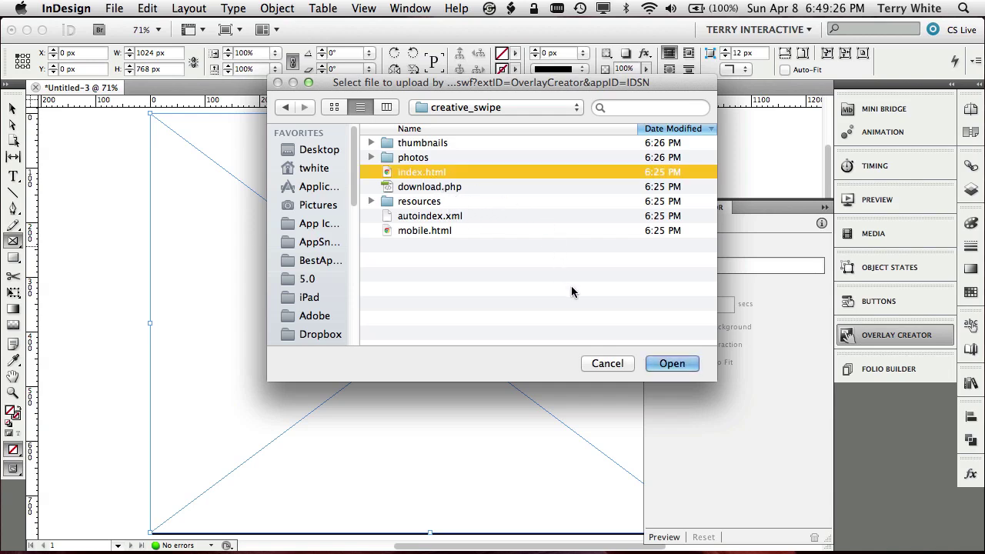
click(667, 364)
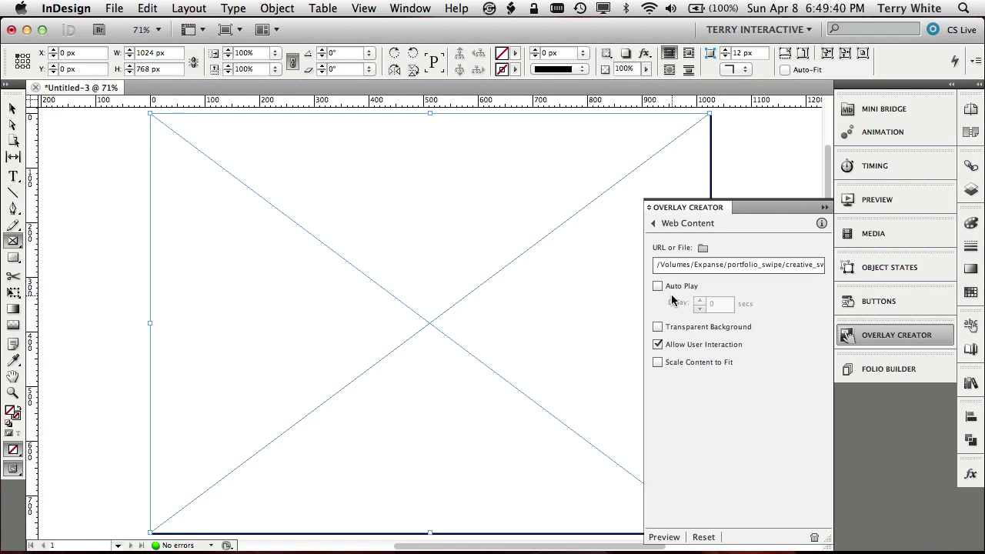
Step: Turn on Auto Play for the web content and preview the page as a folio
click(671, 288)
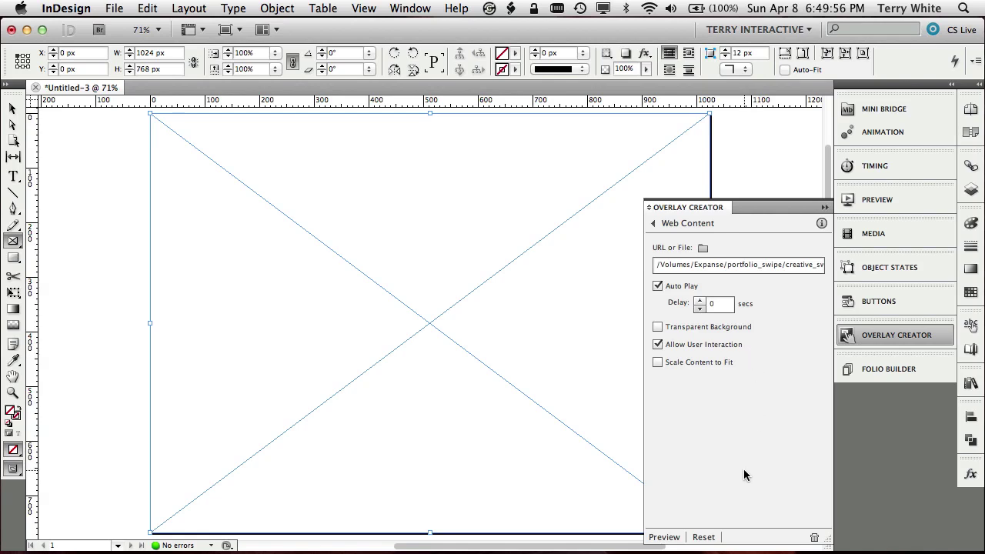
click(664, 538)
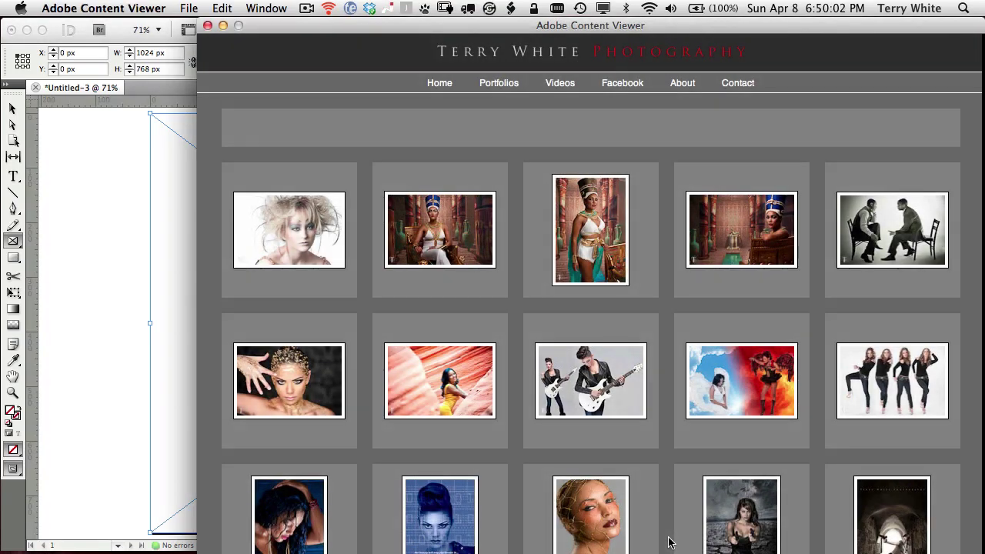
Step: View the Egypt photo full size, return to the gallery, and swipe ahead through the folio pages
drag(881, 31, 696, 31)
click(416, 260)
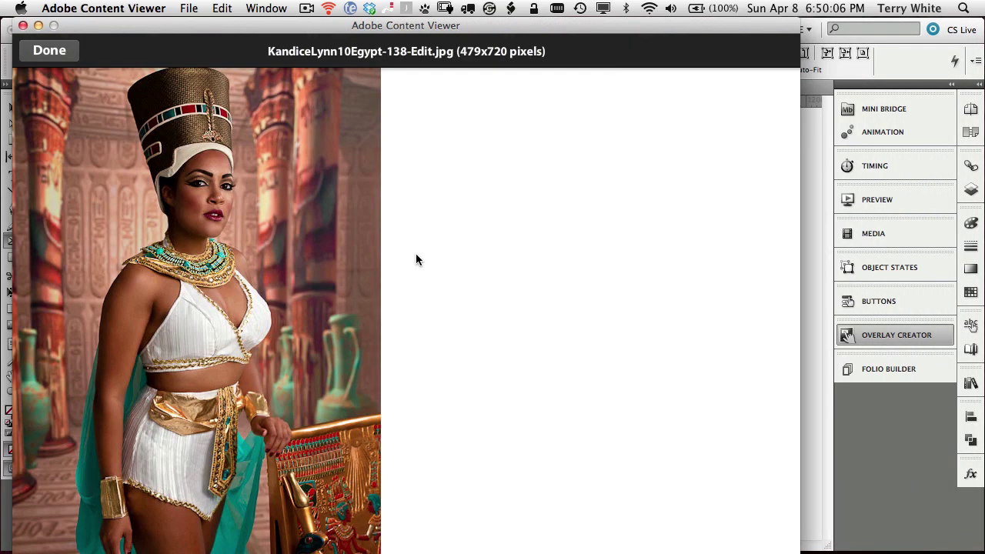
click(56, 49)
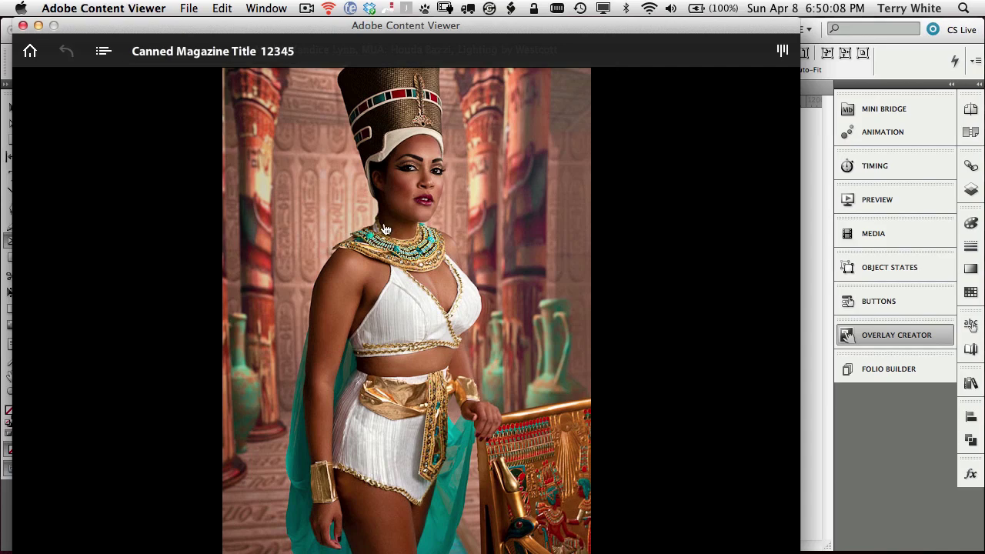
drag(494, 254, 464, 295)
drag(572, 315, 80, 316)
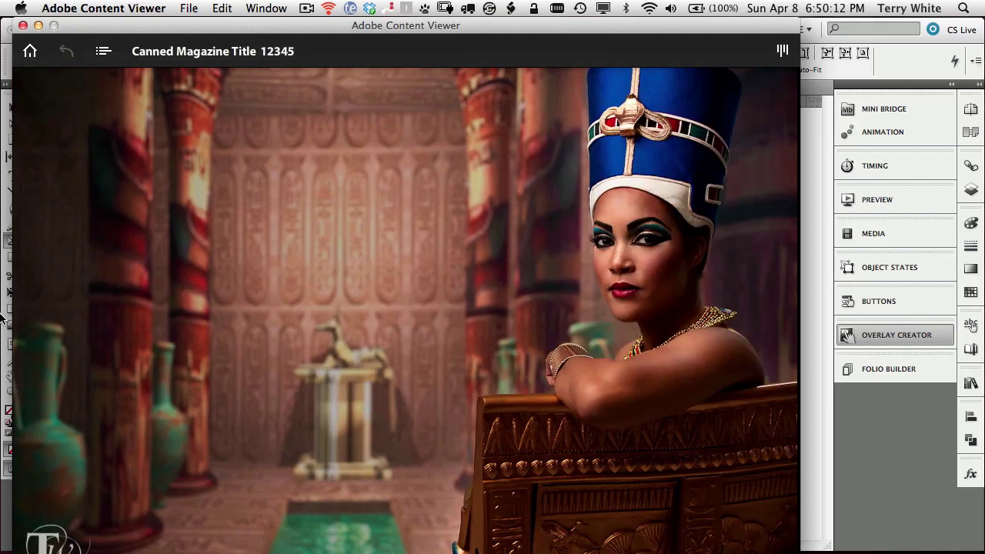
drag(591, 282, 141, 295)
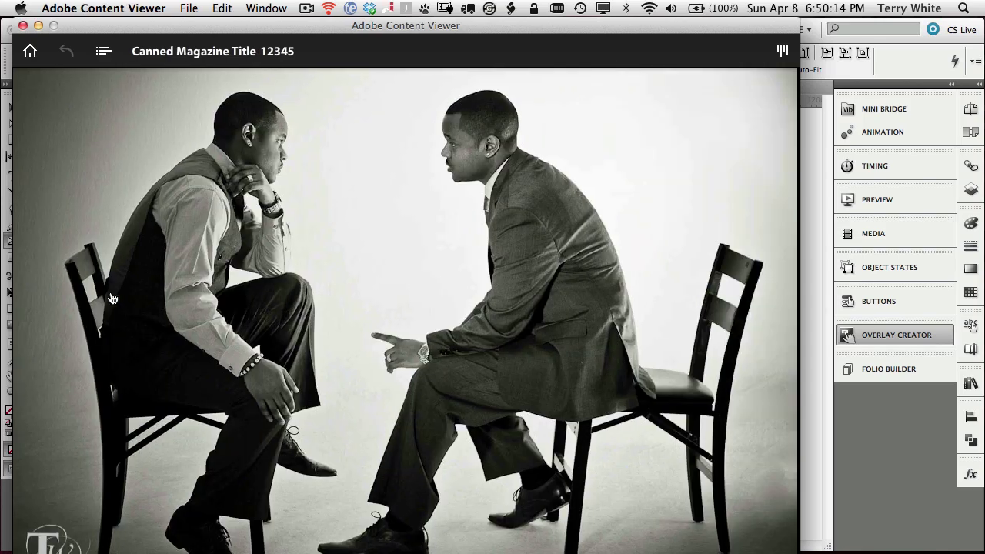
Step: Hide and restore the navigation bar, jump to the gold-leaf portrait page, then close the viewer
click(394, 331)
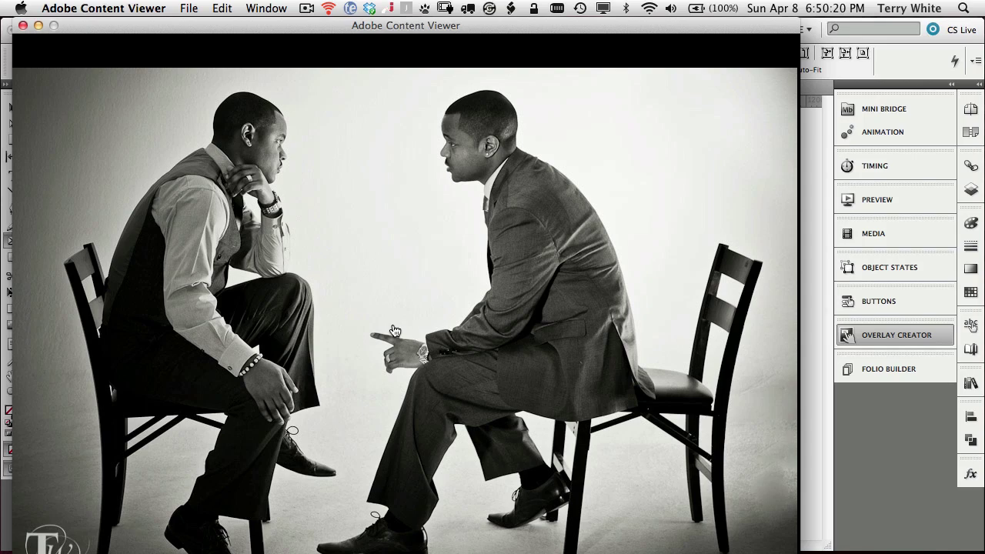
click(394, 331)
key(Right)
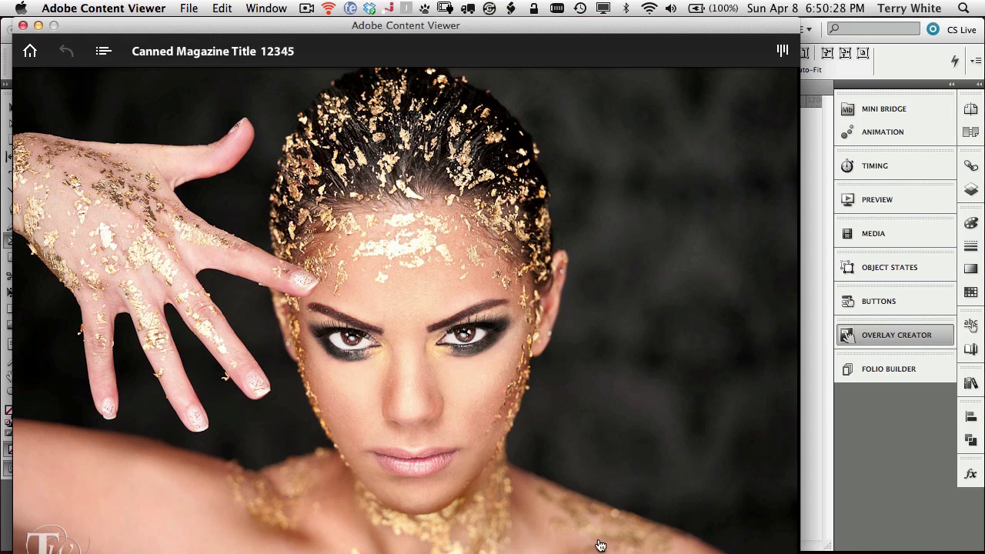
click(23, 26)
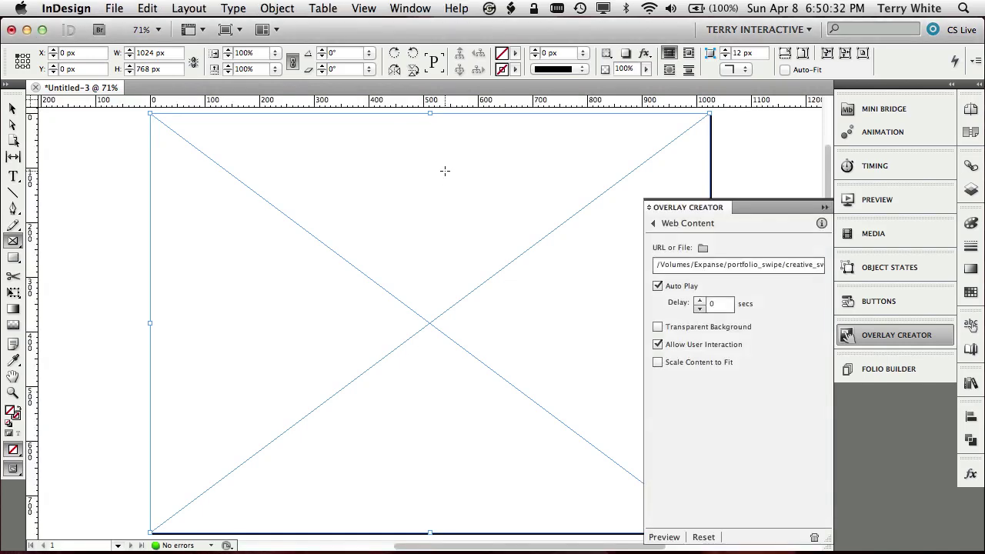
Step: Save the document as creative_h.indd in a new folder named creativeportfolio
click(823, 208)
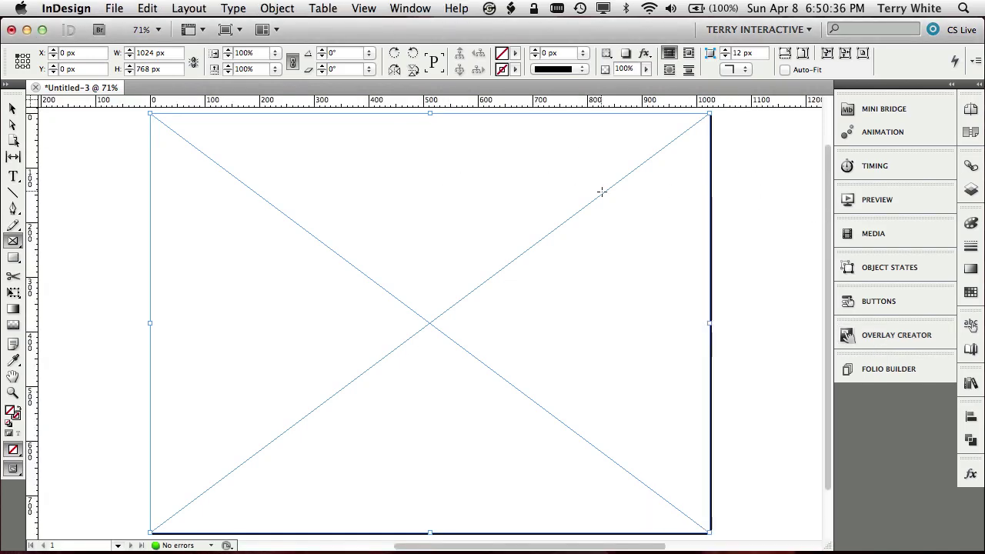
key(super+s)
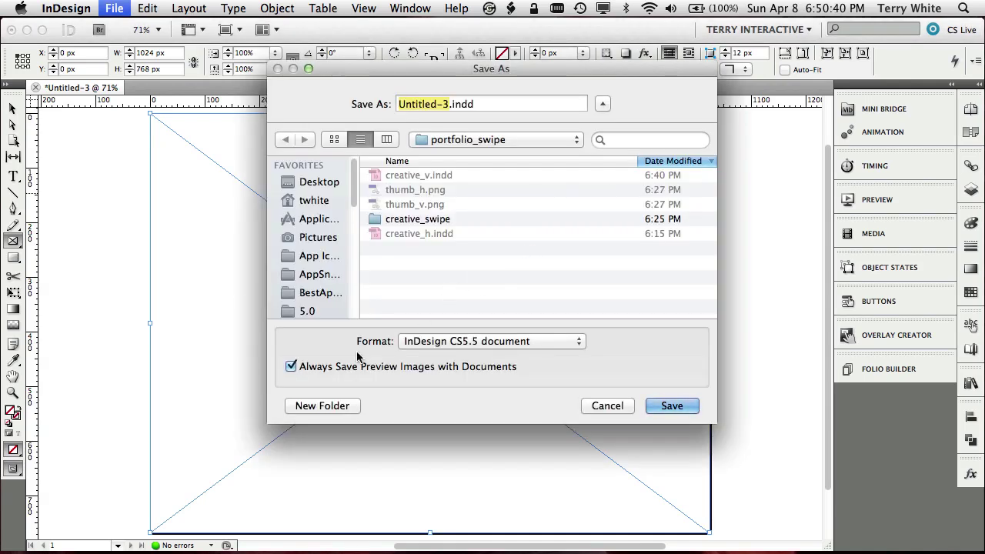
click(337, 405)
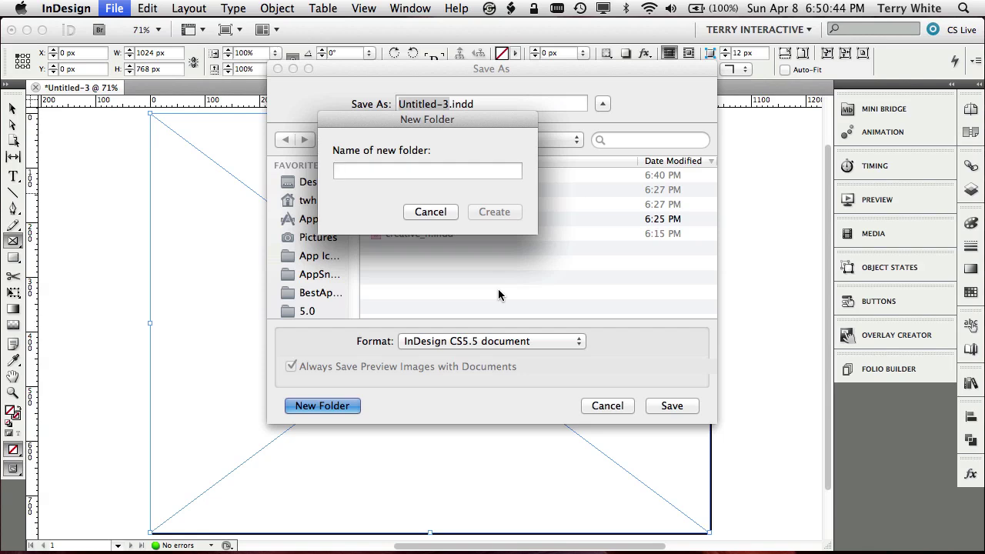
text(creative)
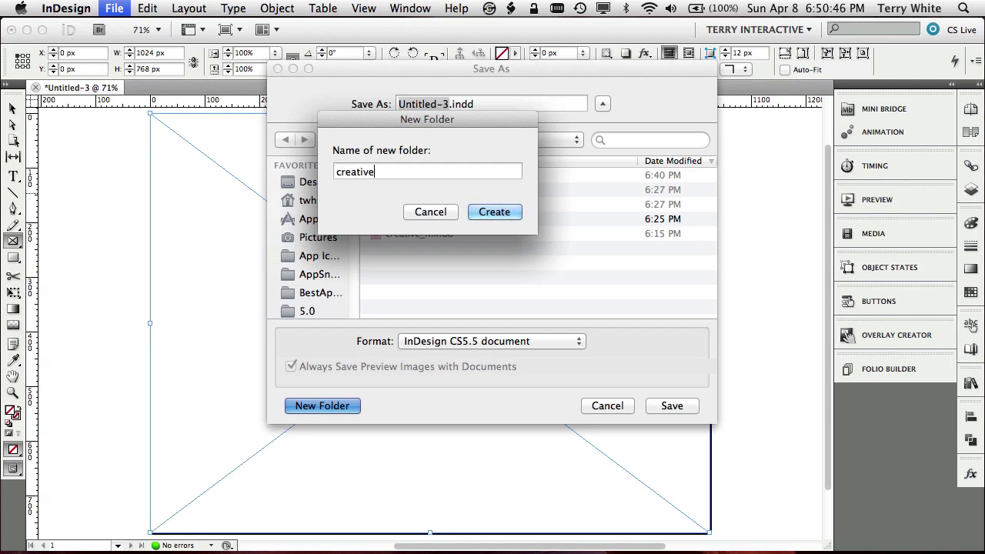
text(portfi)
text(lio)
key(Return)
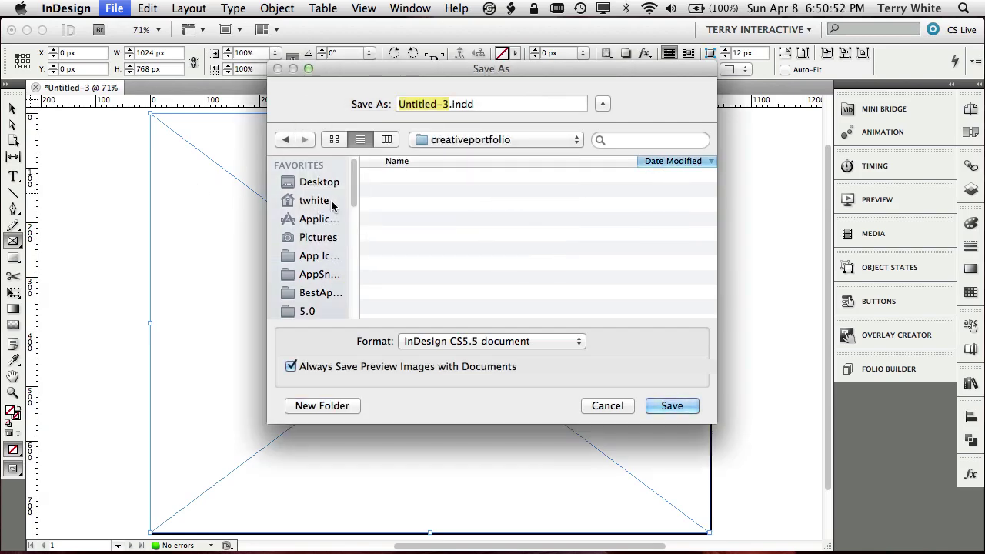
text(creative_)
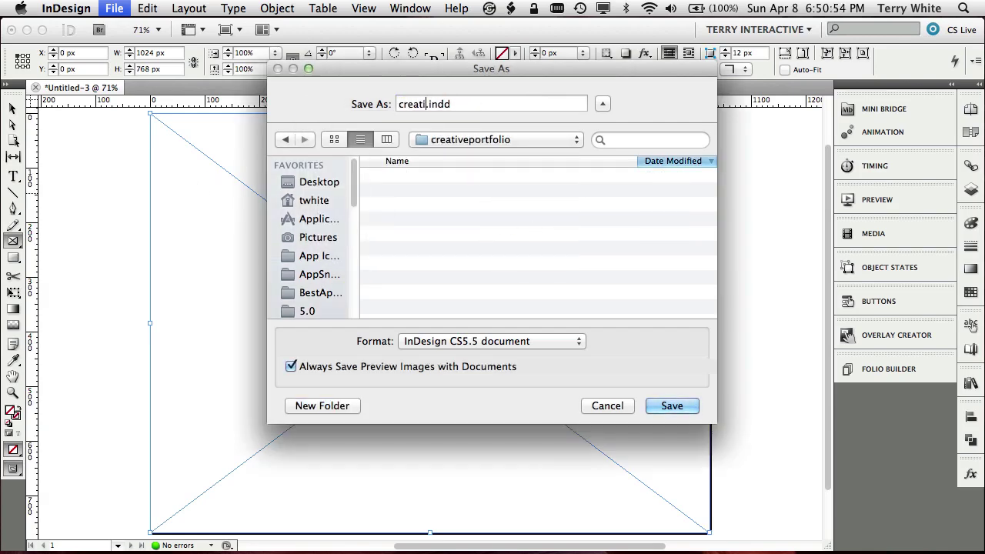
text(h)
click(675, 404)
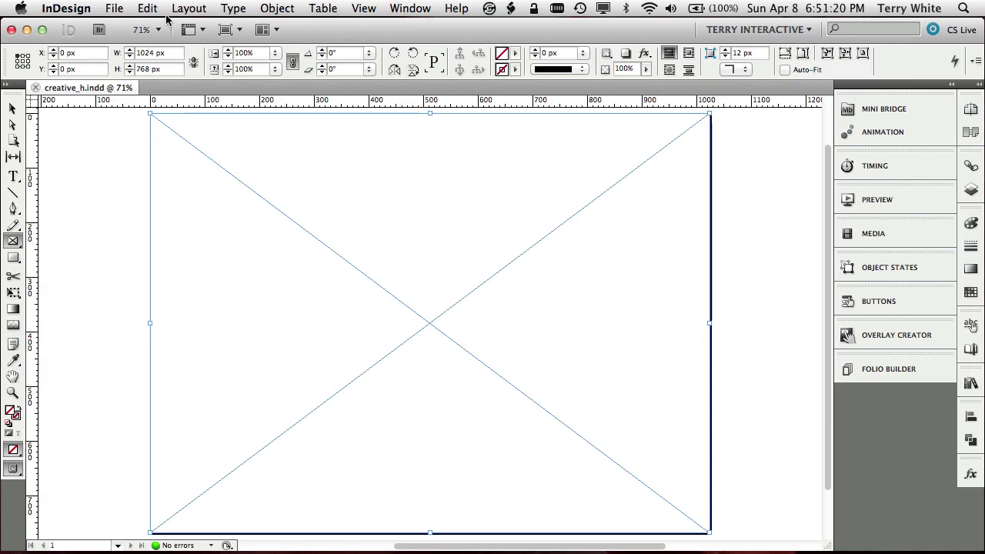
Step: Create a 1024 x 768 Web document with 0 px margins, then close it unused
click(113, 9)
mouse_move(127, 27)
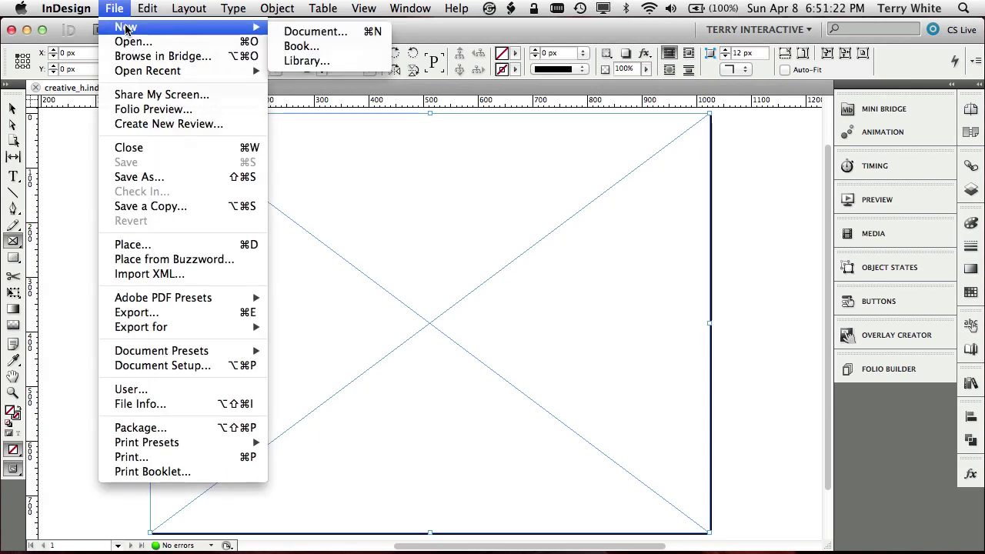
click(304, 33)
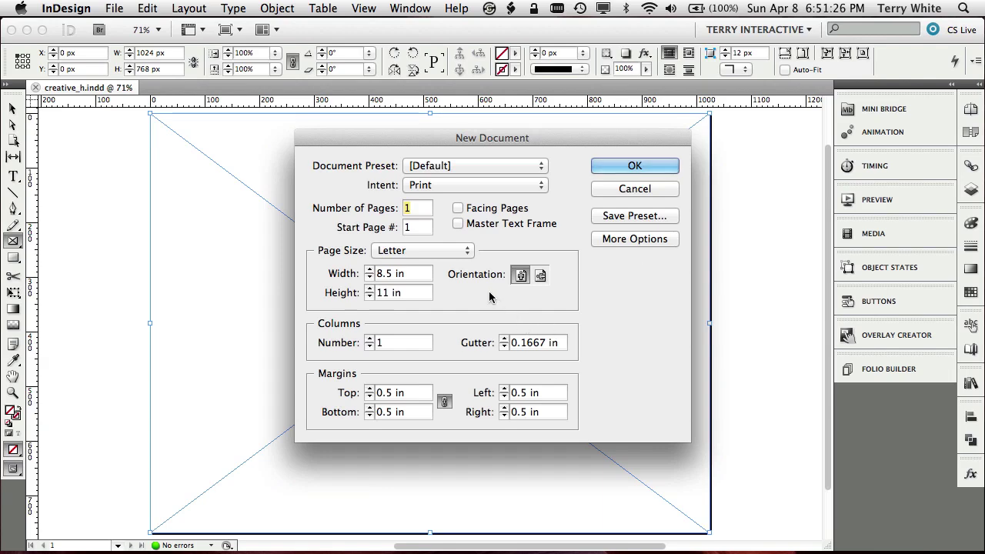
click(453, 186)
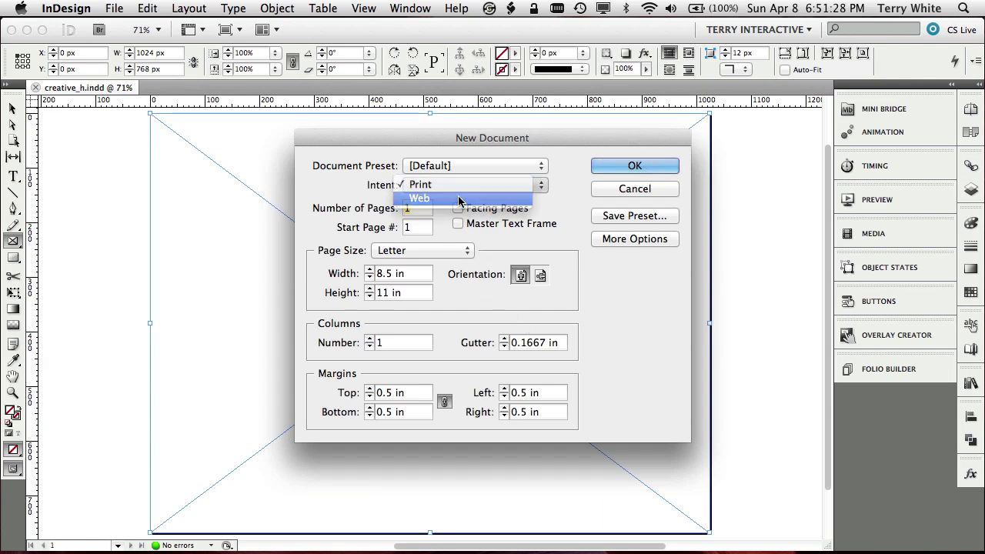
click(460, 200)
click(442, 251)
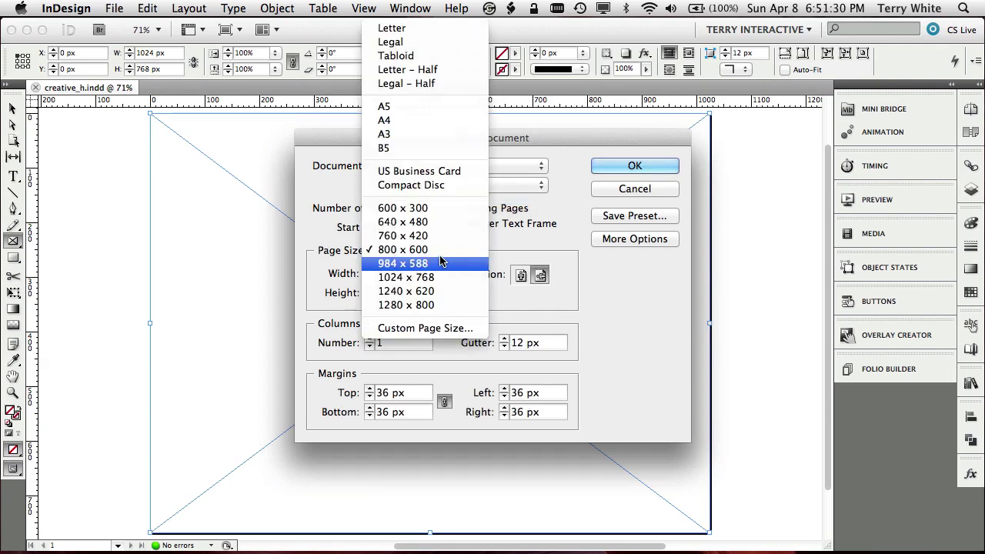
click(444, 279)
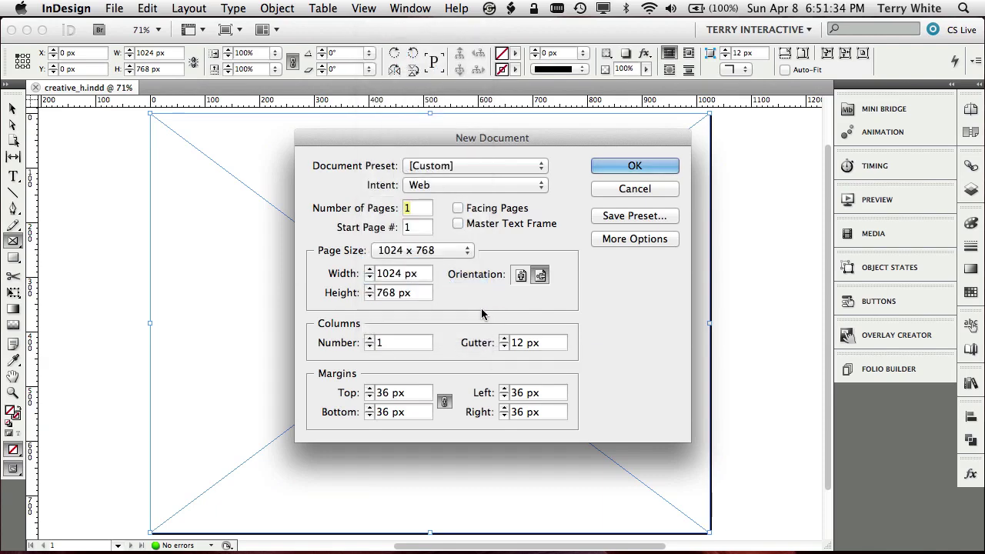
triple_click(415, 393)
text(0)
key(Tab)
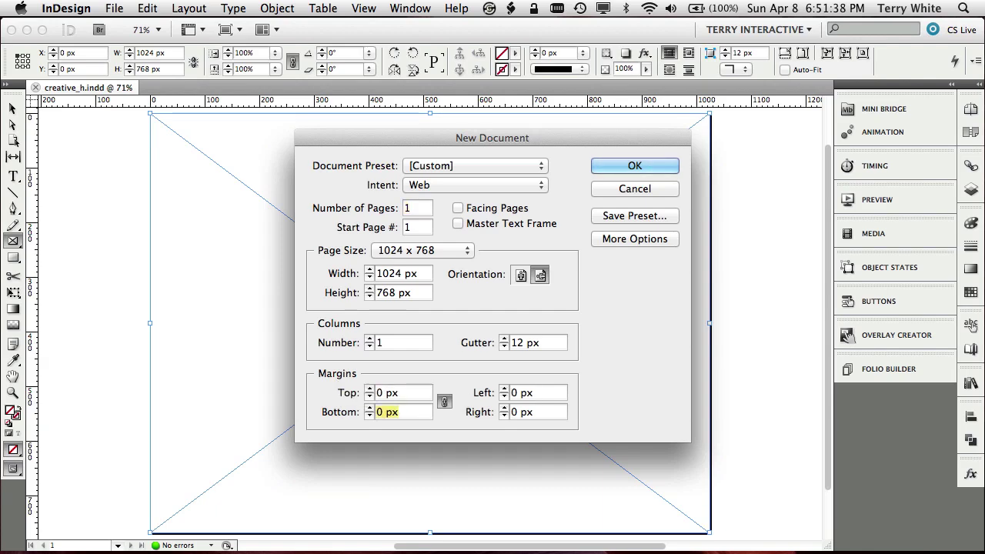
click(634, 168)
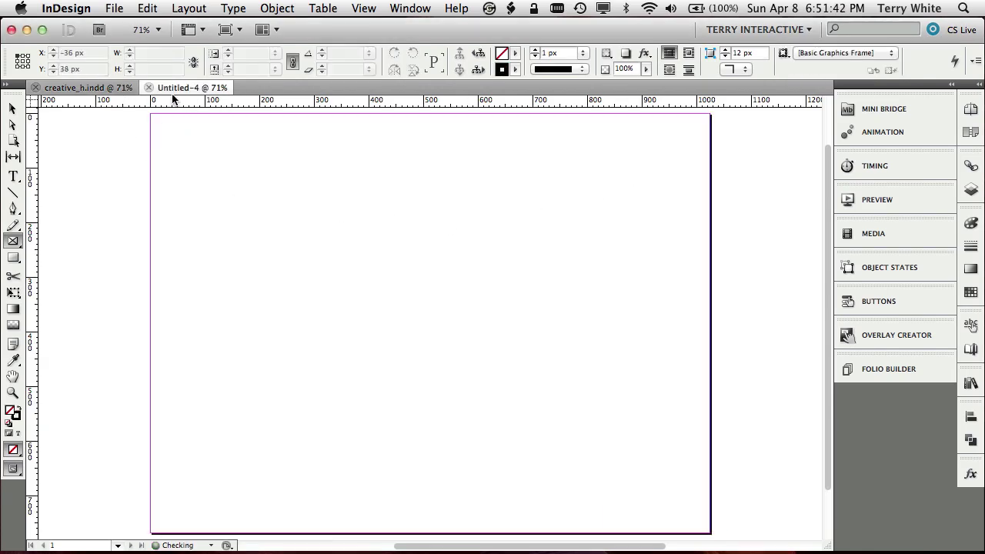
key(super+alt+shift+v)
Step: Recreate the Web document at 1024 x 768 in portrait orientation with all margins 0 px
click(114, 9)
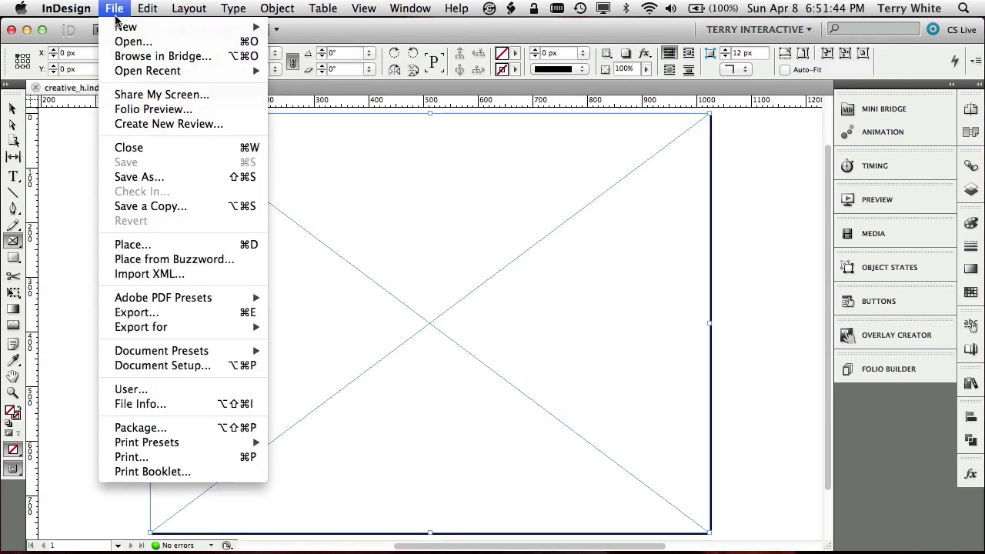
mouse_move(124, 29)
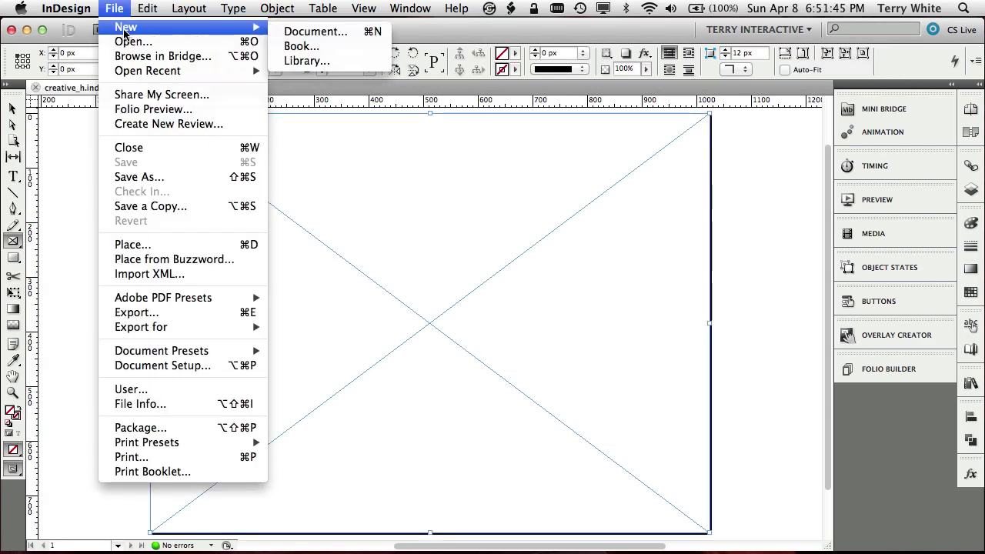
click(289, 31)
click(439, 188)
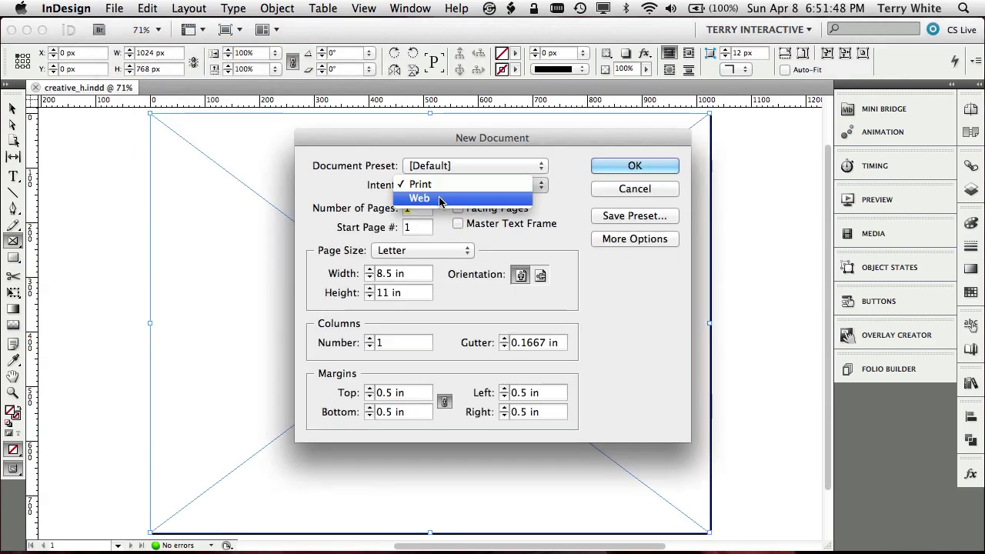
click(442, 198)
click(420, 259)
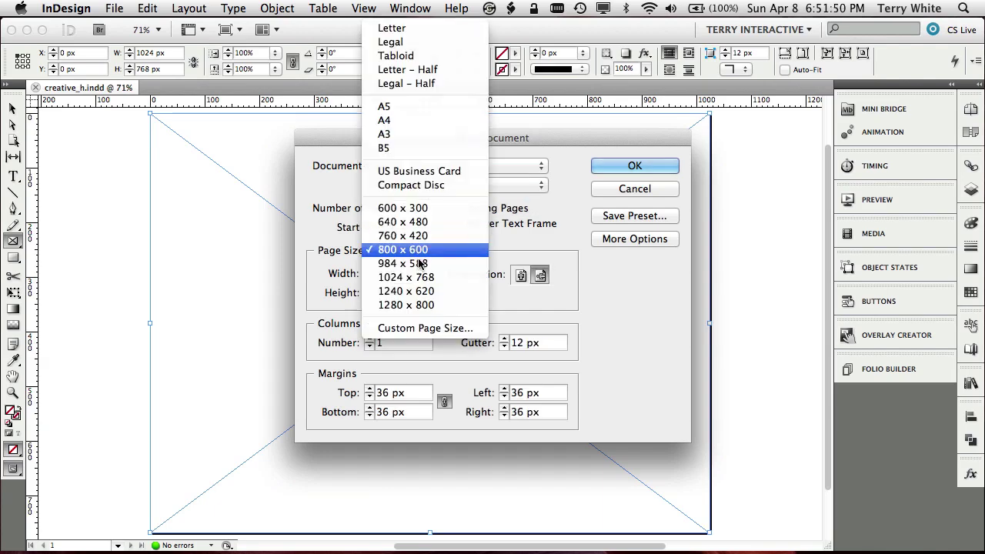
click(428, 278)
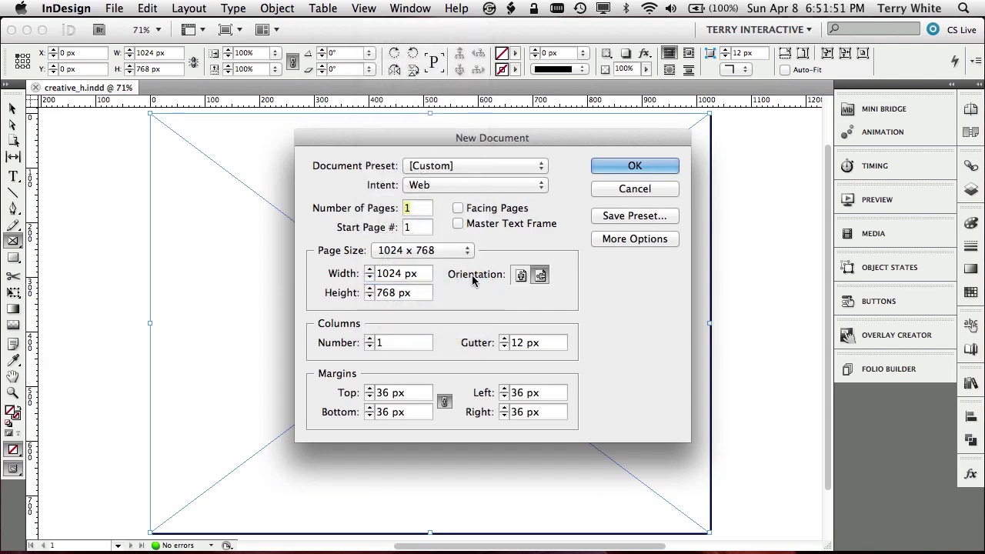
click(521, 275)
triple_click(392, 393)
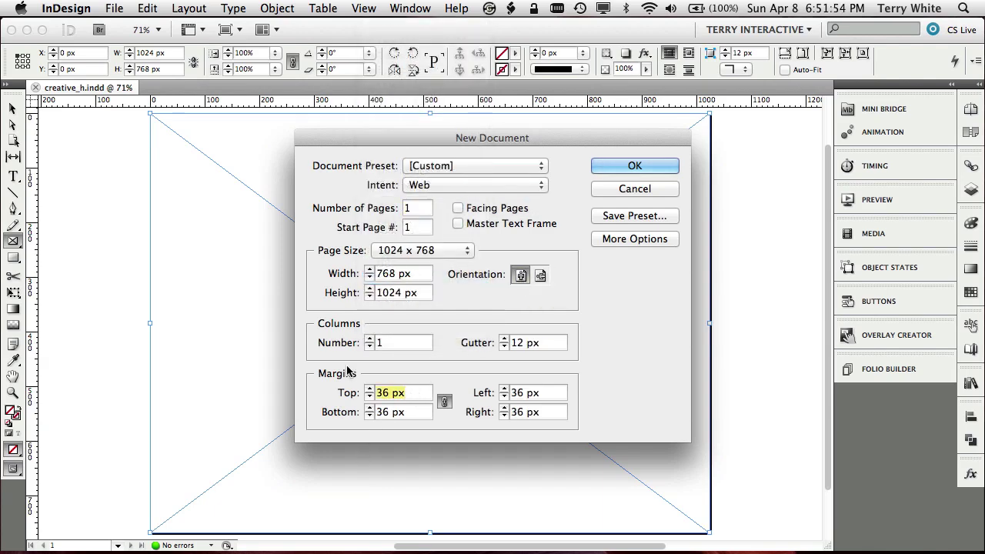
text(0)
key(Tab)
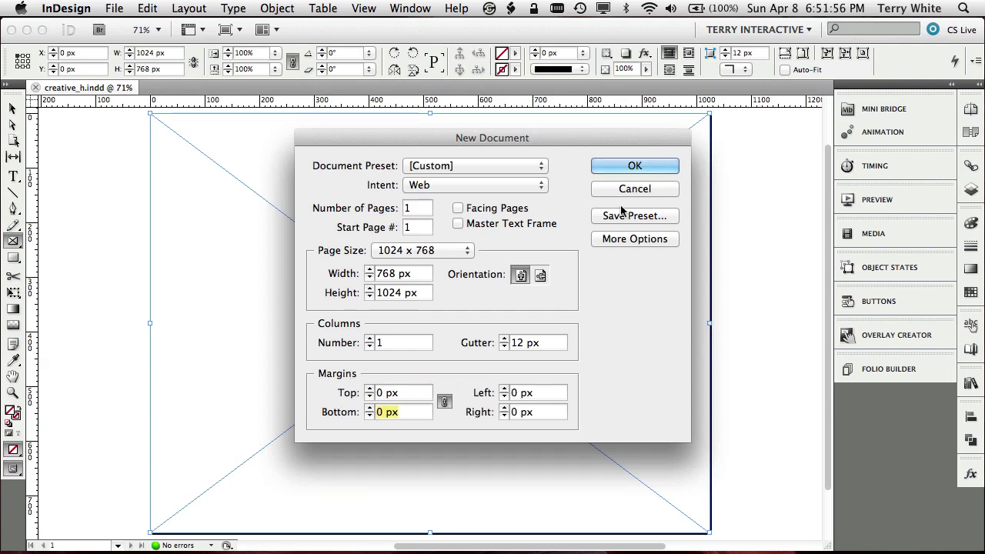
click(637, 167)
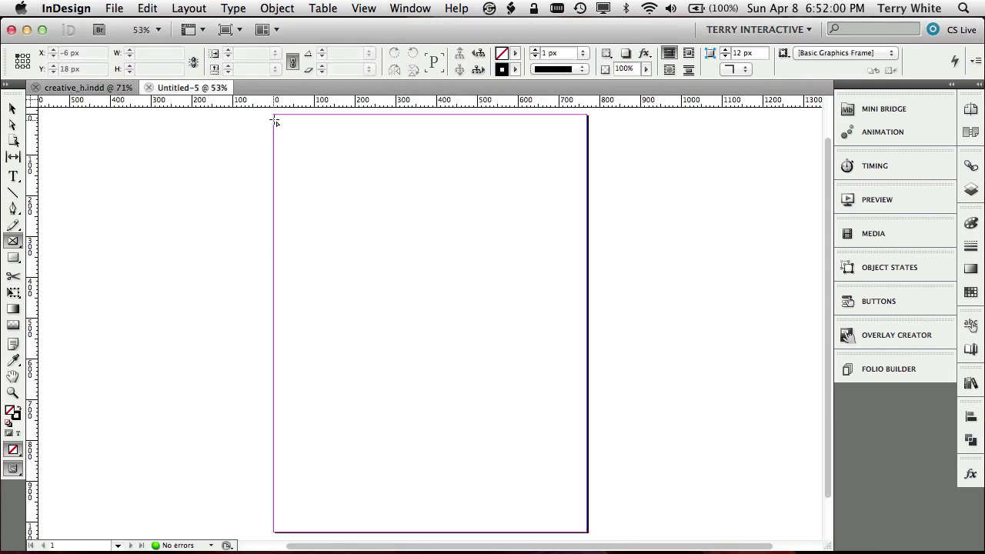
Step: Draw a full-page frame and set its Web Content overlay to the gallery's index.html
drag(274, 116, 588, 533)
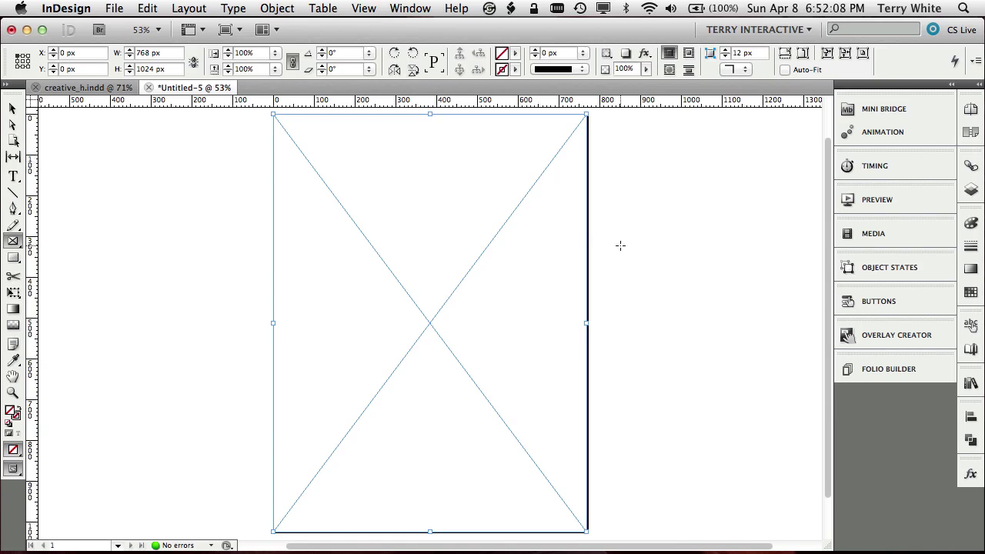
click(897, 336)
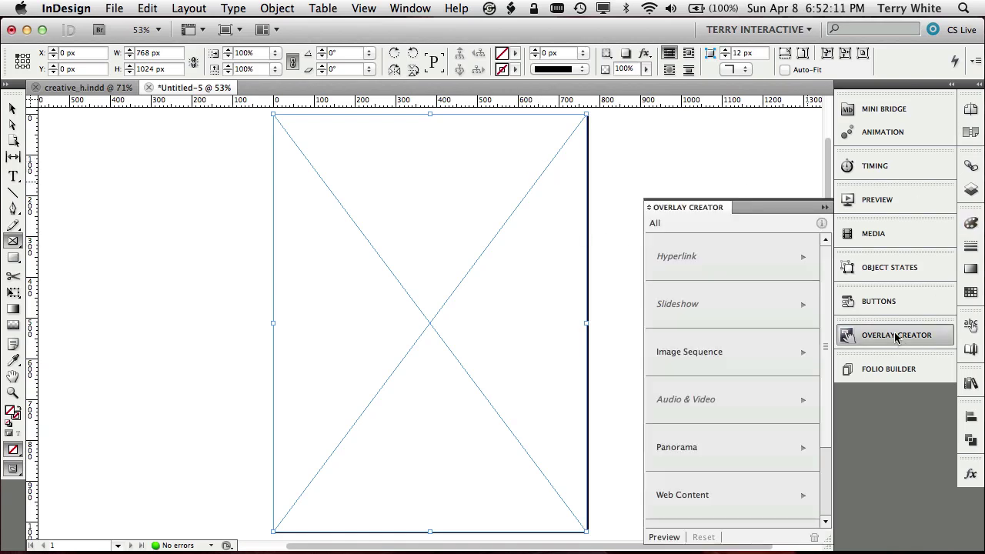
click(722, 494)
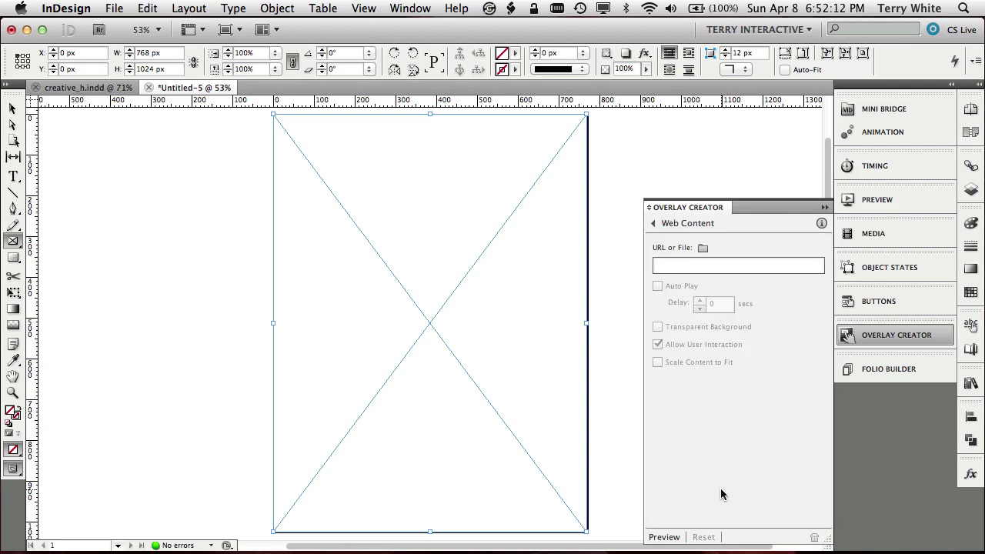
click(703, 248)
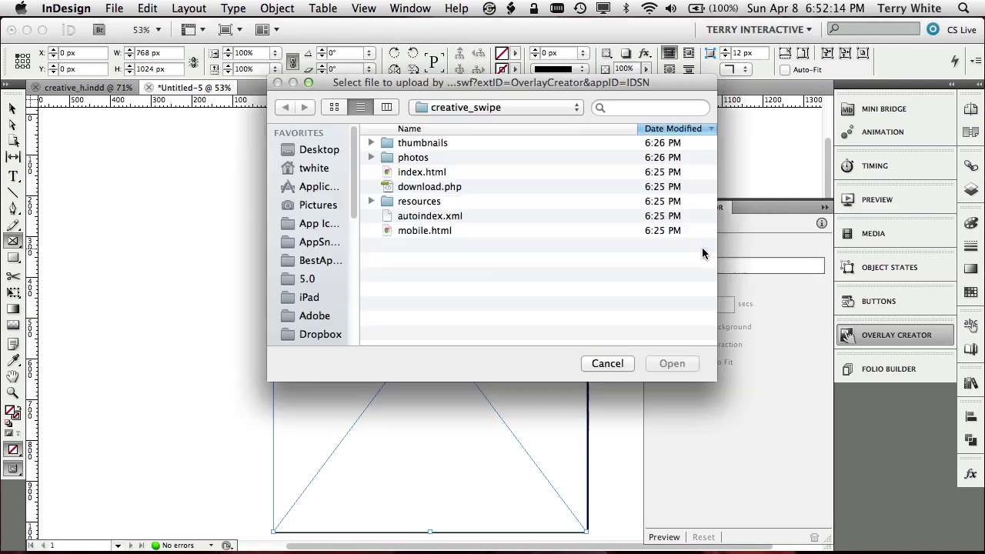
double_click(422, 172)
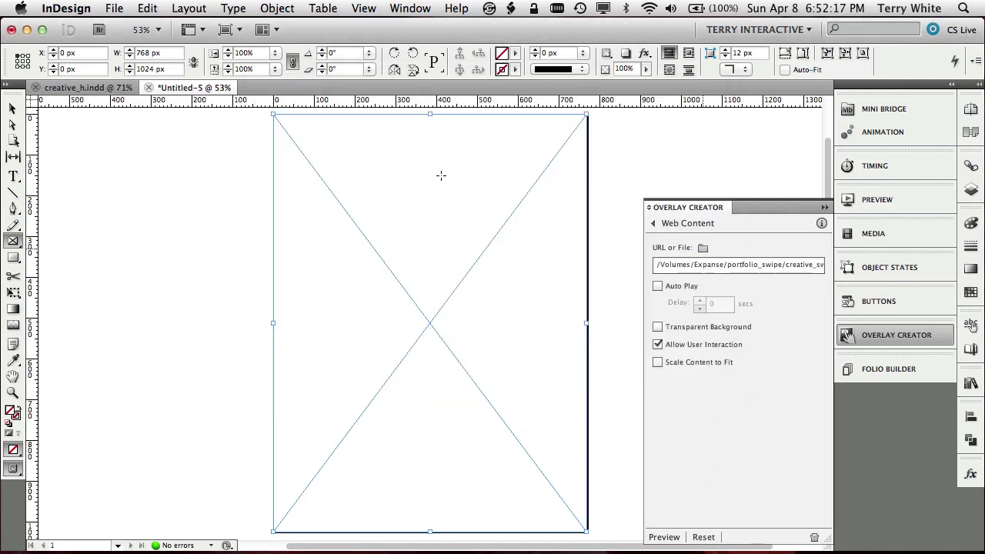
Step: Enable Auto Play, preview the page in Content Viewer, and close the preview
click(658, 286)
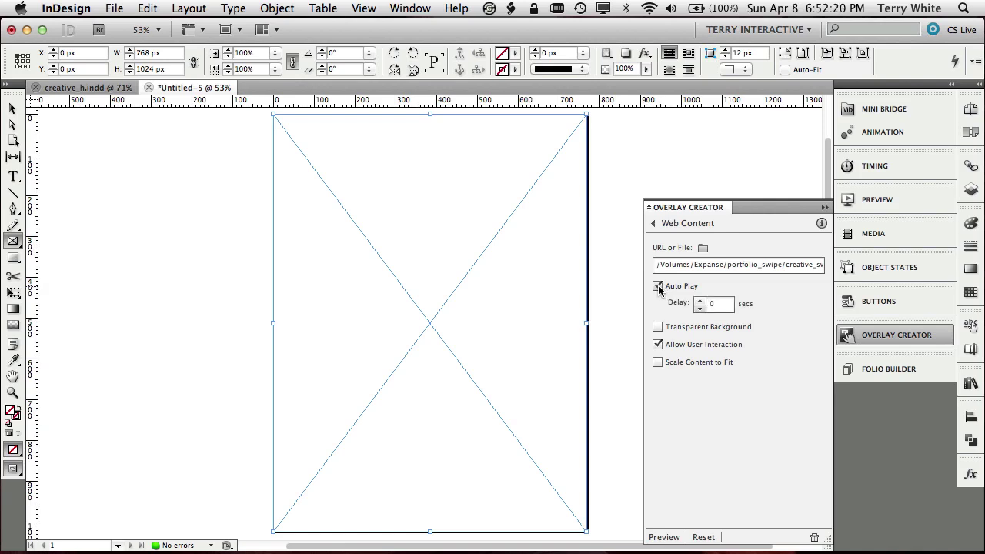
click(664, 538)
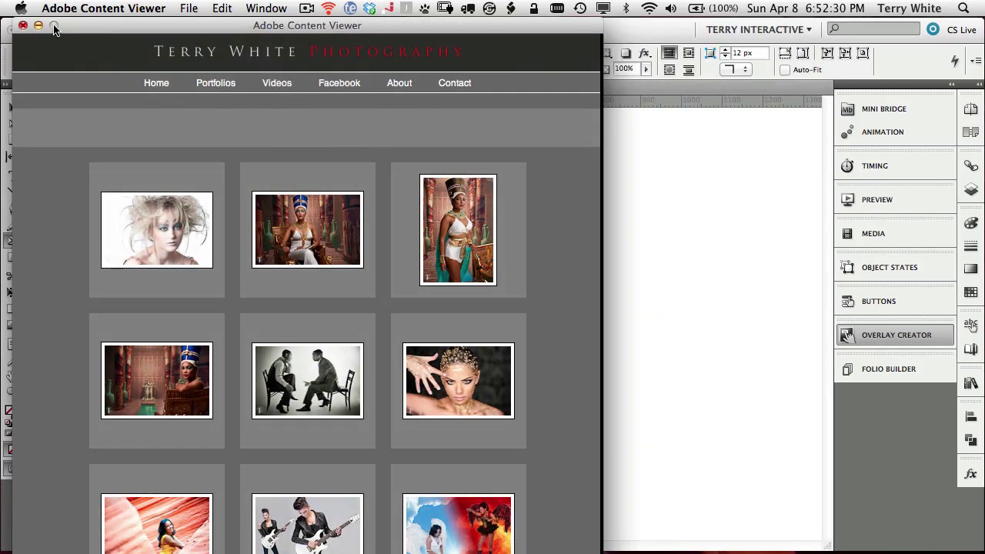
click(23, 26)
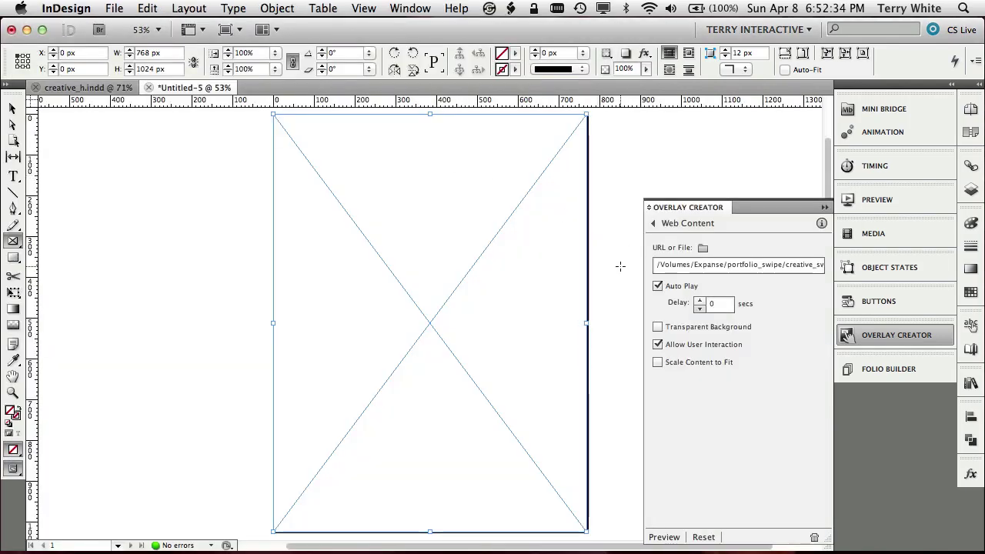
Step: Save the portrait document as creative_v.indd next to creative_h.indd and collapse the Overlay Creator panel
key(super+s)
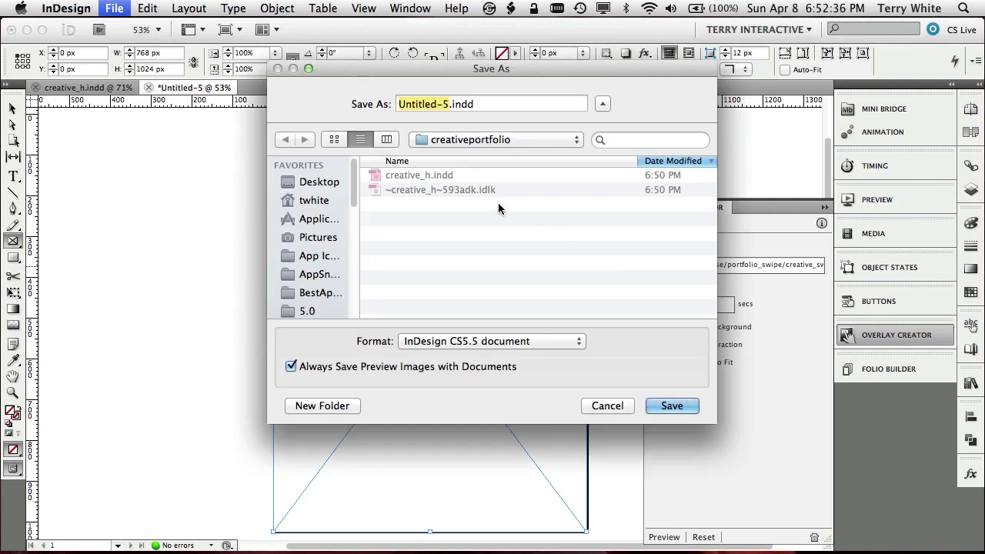
click(428, 177)
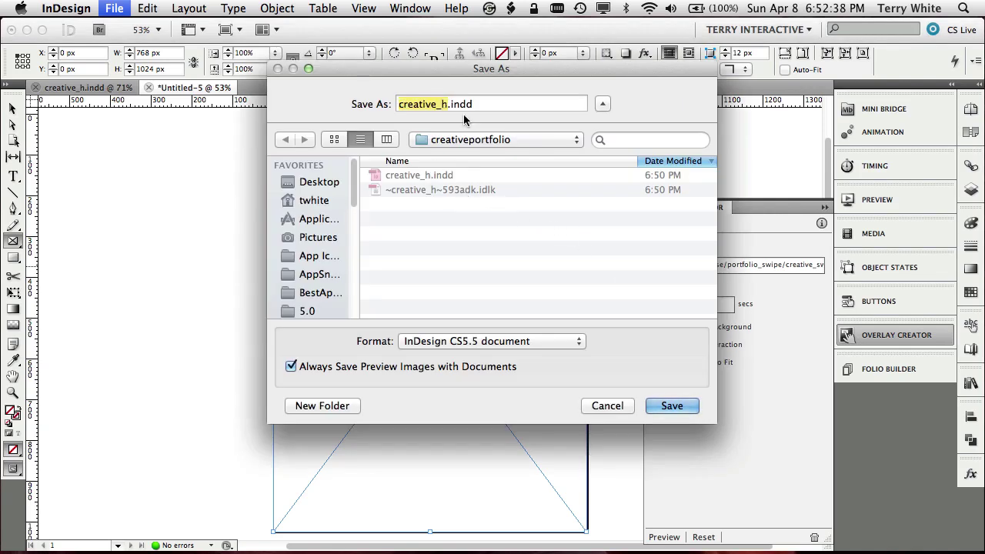
drag(449, 104, 442, 103)
text(v)
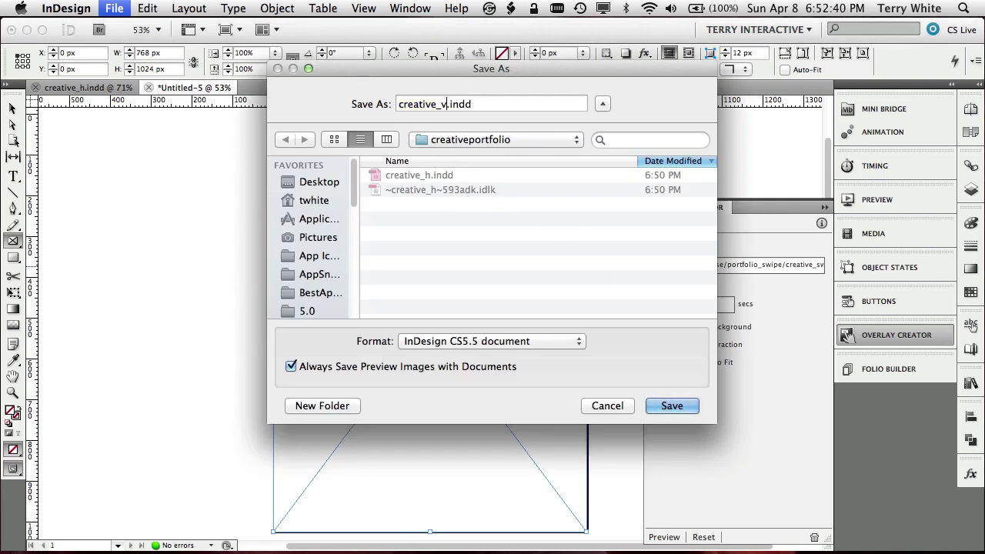
click(667, 407)
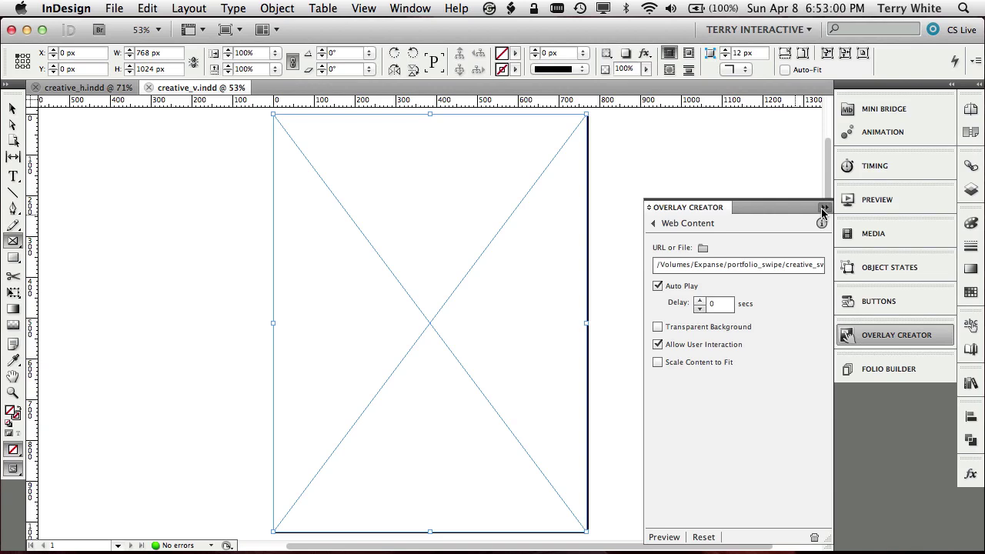
click(824, 208)
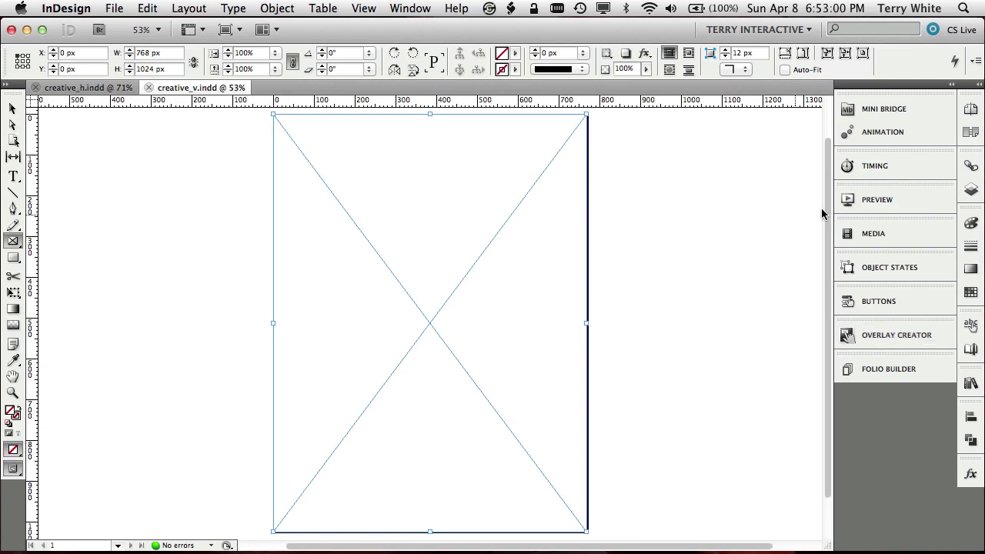
Step: Create a new folio named 'Creative Portfolio', keeping the 1024 x 768 size
click(890, 370)
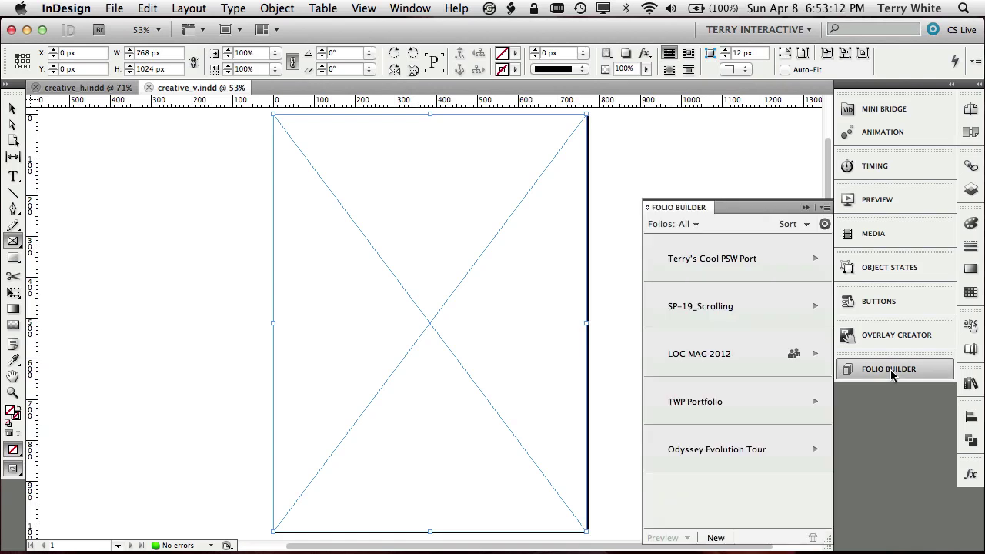
click(717, 538)
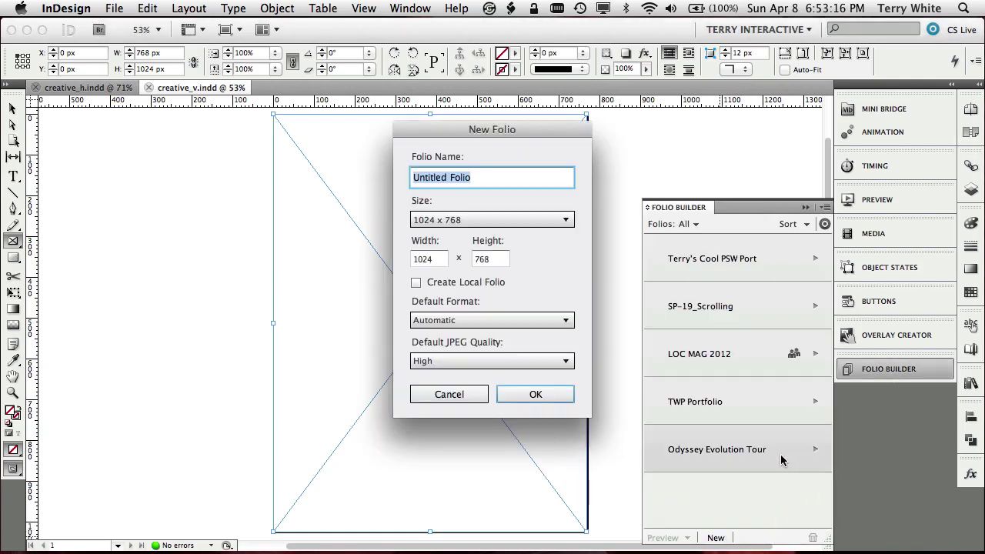
text(Creative Port)
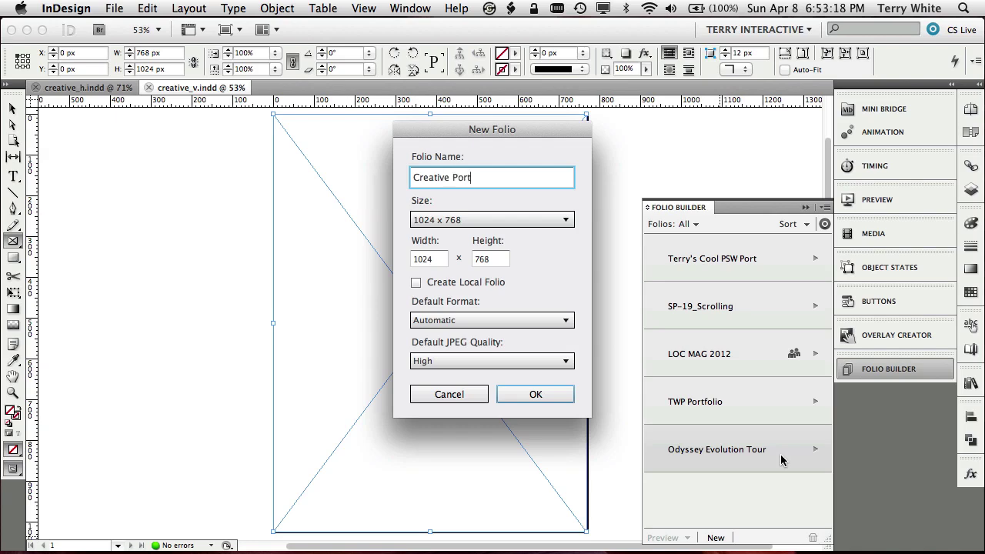
text(folio)
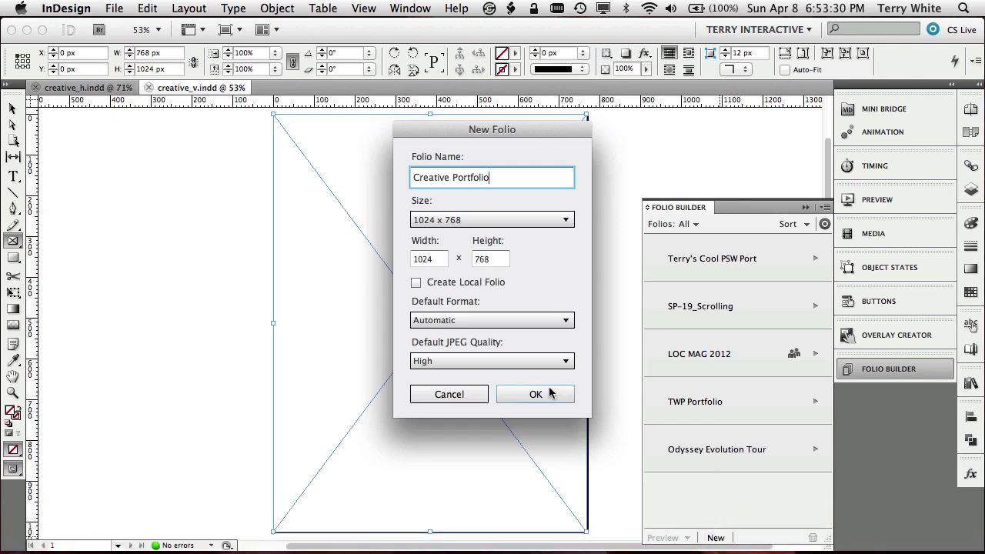
click(490, 219)
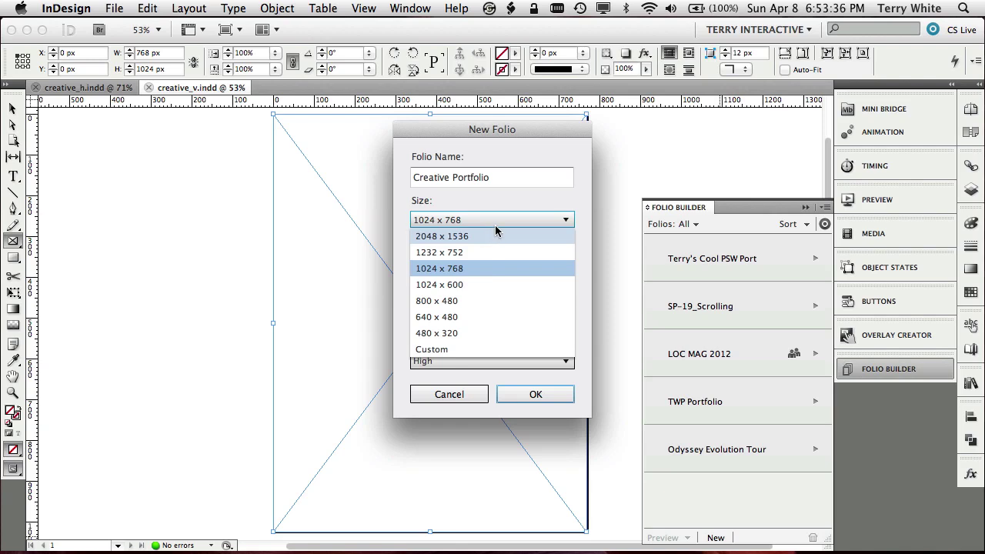
click(547, 198)
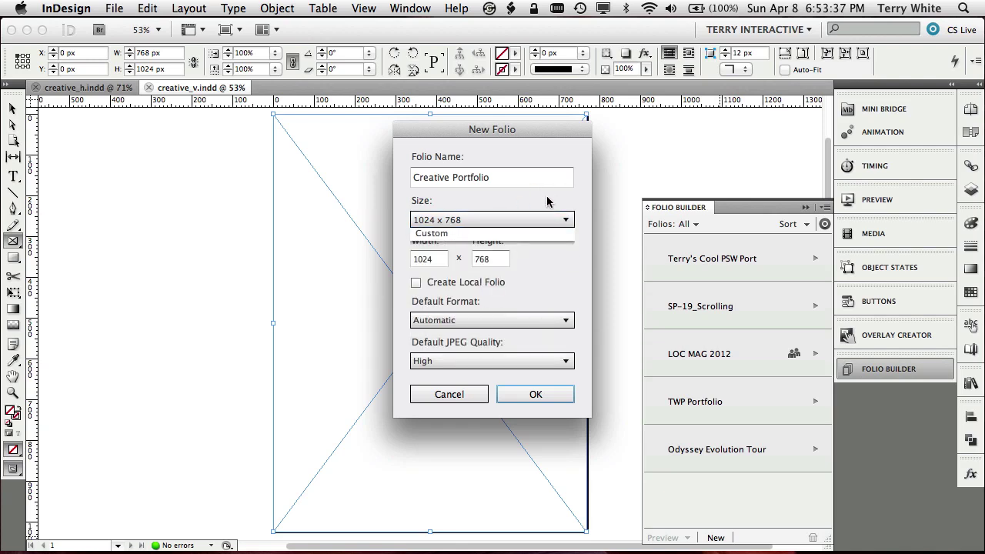
click(537, 394)
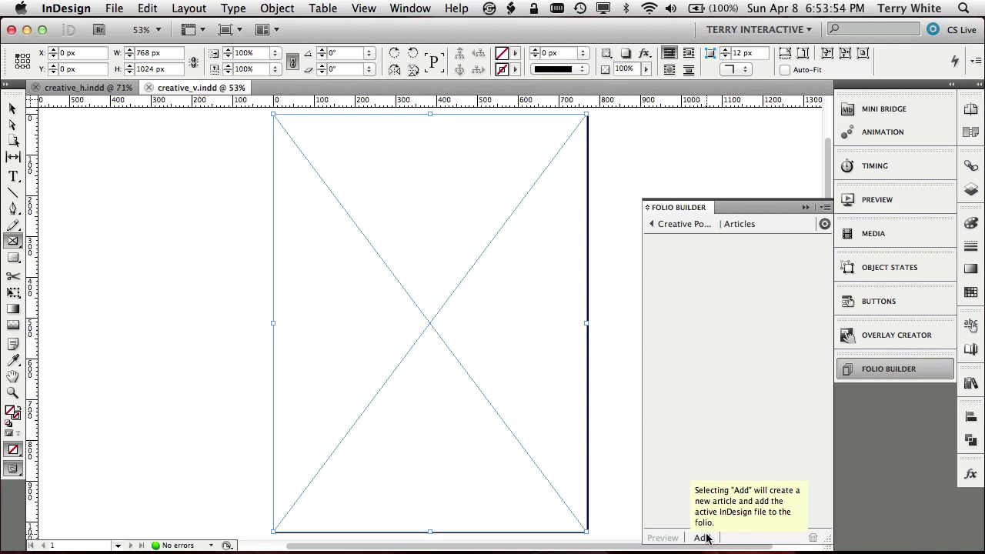
Step: Add creative_v.indd as the uploaded 'Creative Portfolio' article and view its Portrait Layout
click(707, 538)
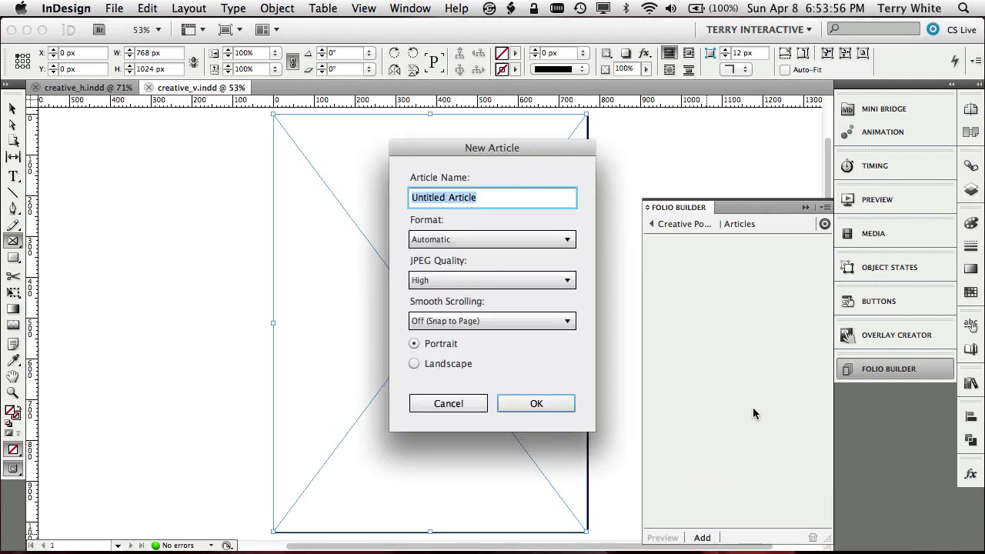
text(Creative)
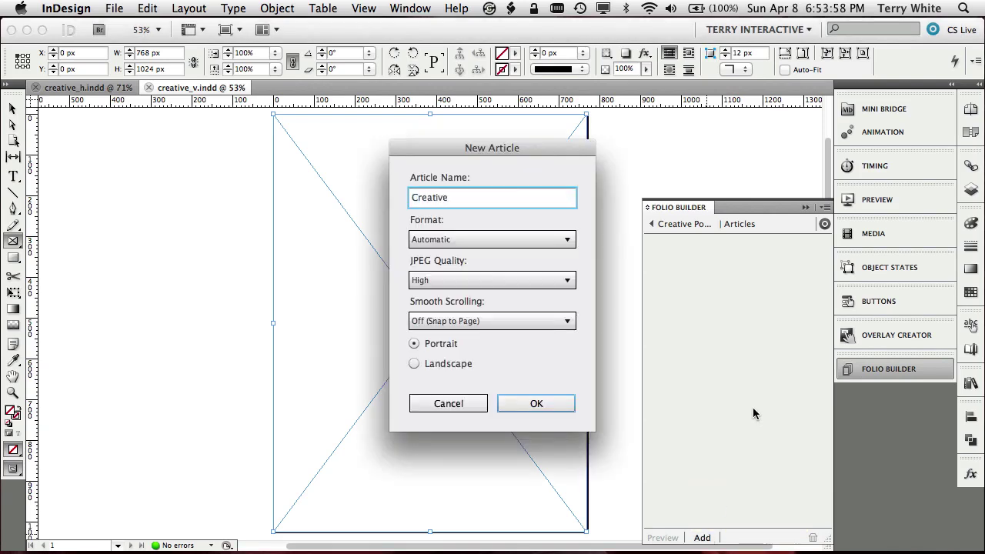
text( Portfolio)
click(558, 404)
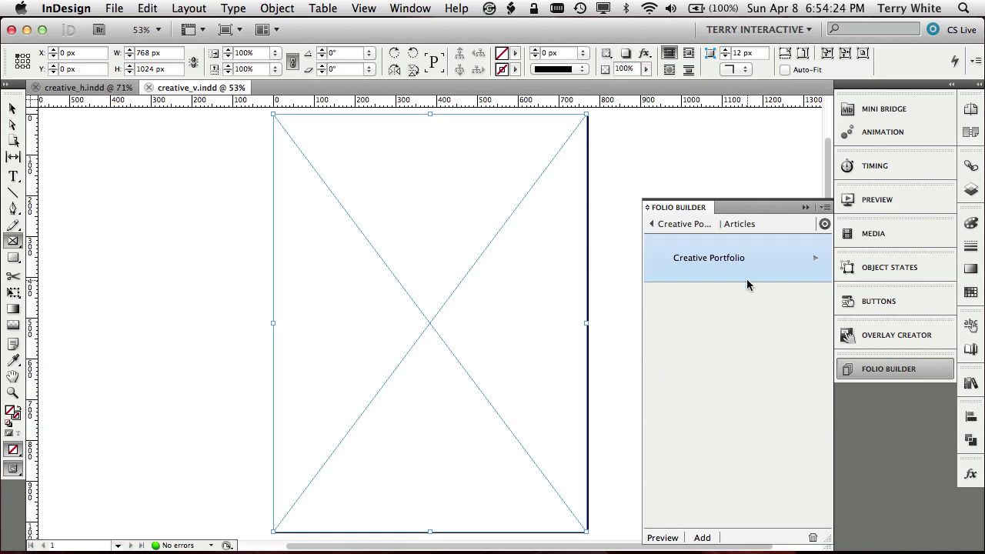
click(816, 261)
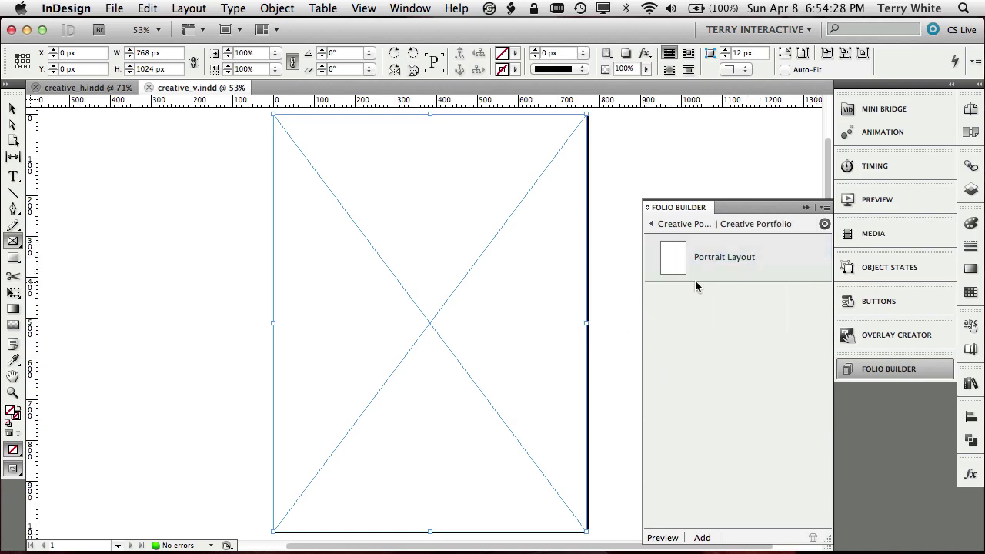
Step: Add creative_h.indd to the Creative Portfolio article as its landscape layout
click(115, 90)
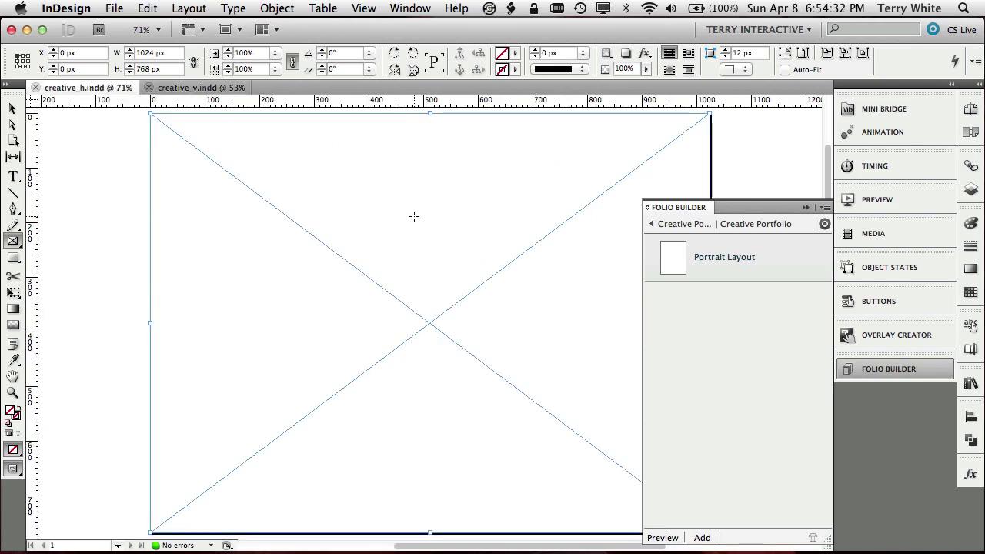
click(705, 538)
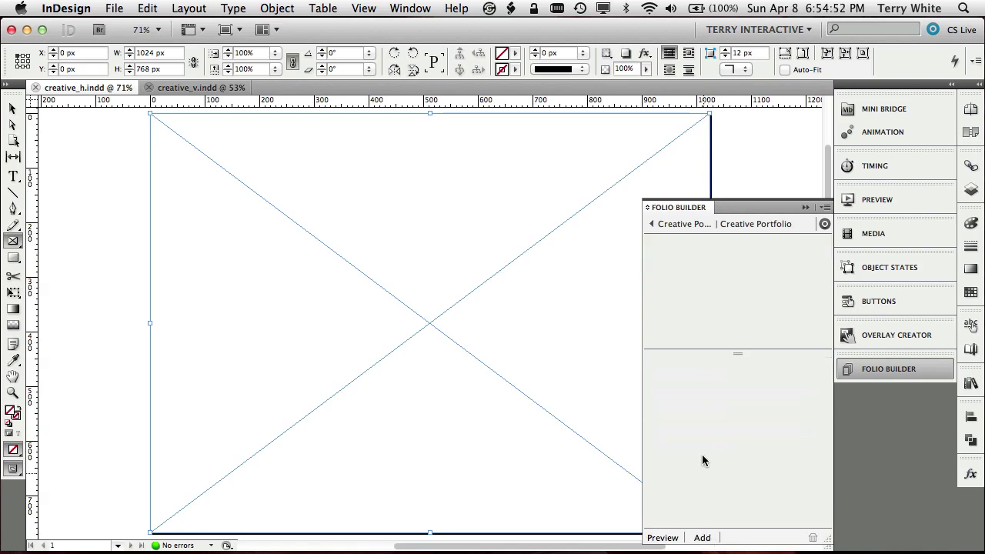
Step: Set the folio's Publication Name to 'TWP Creative Portfolio', then switch to Photoshop
click(656, 224)
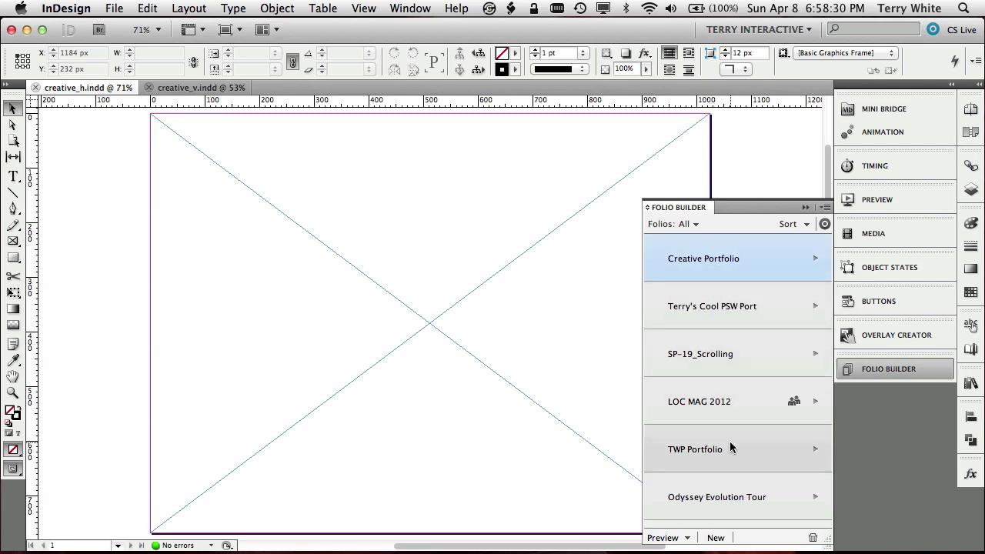
mouse_move(772, 262)
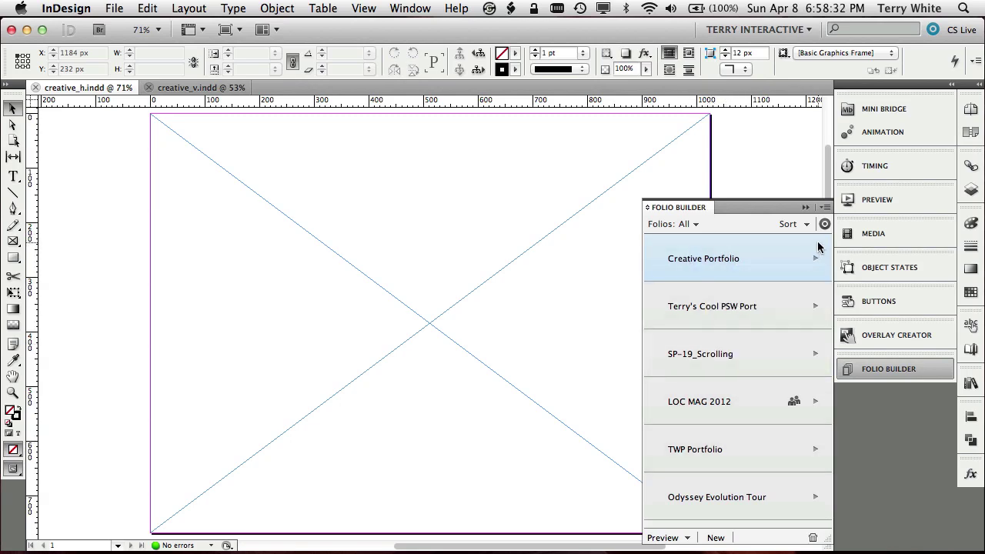
click(825, 208)
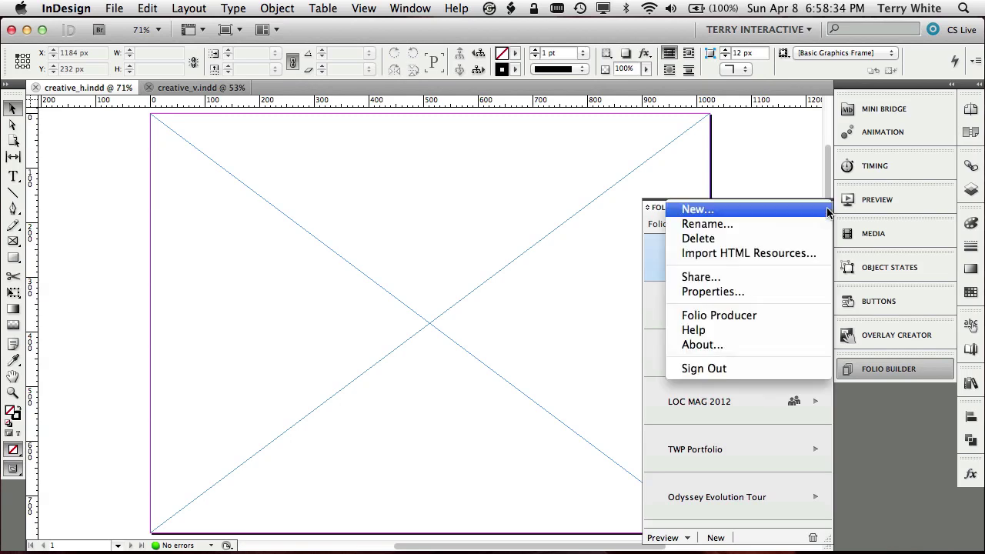
click(810, 296)
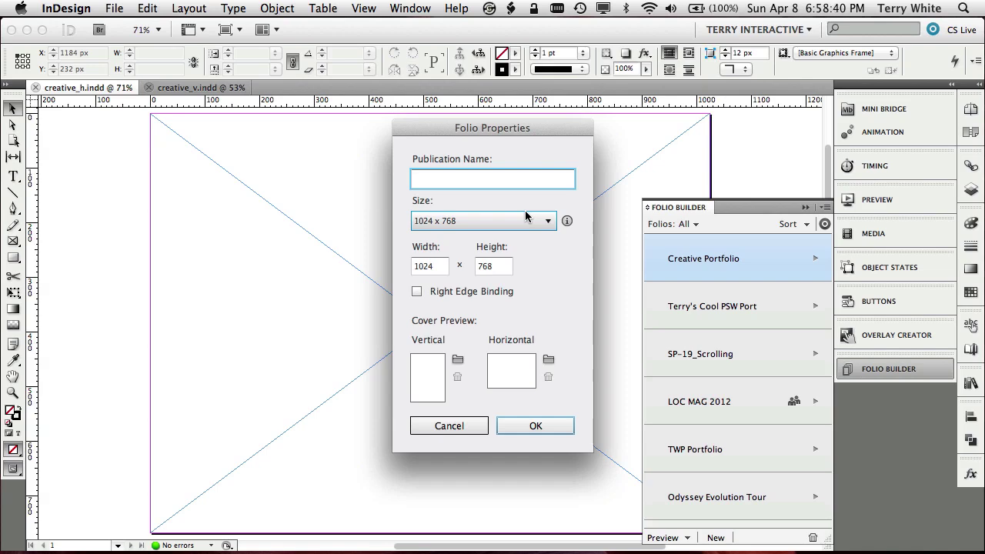
text(TWP Creative Portfolio)
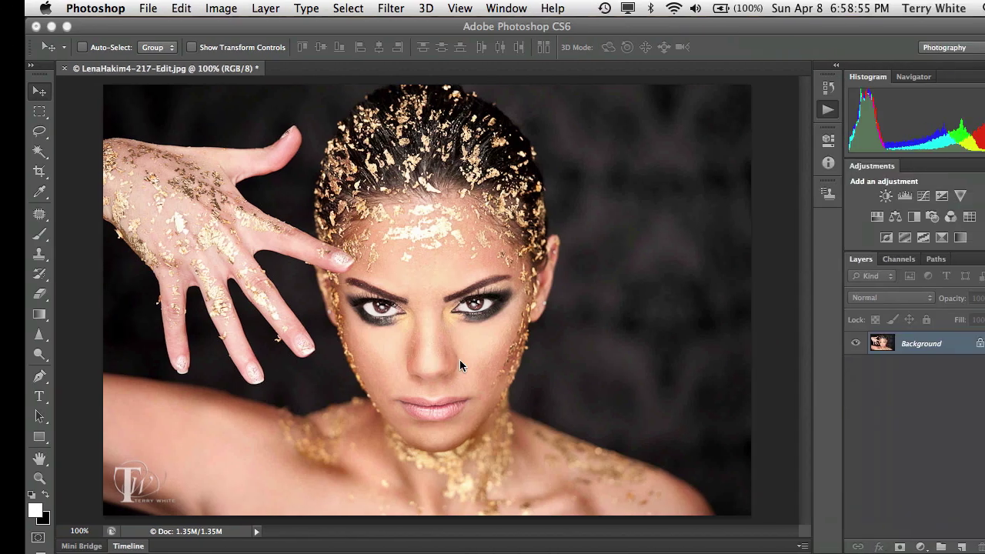
key(alt+F9)
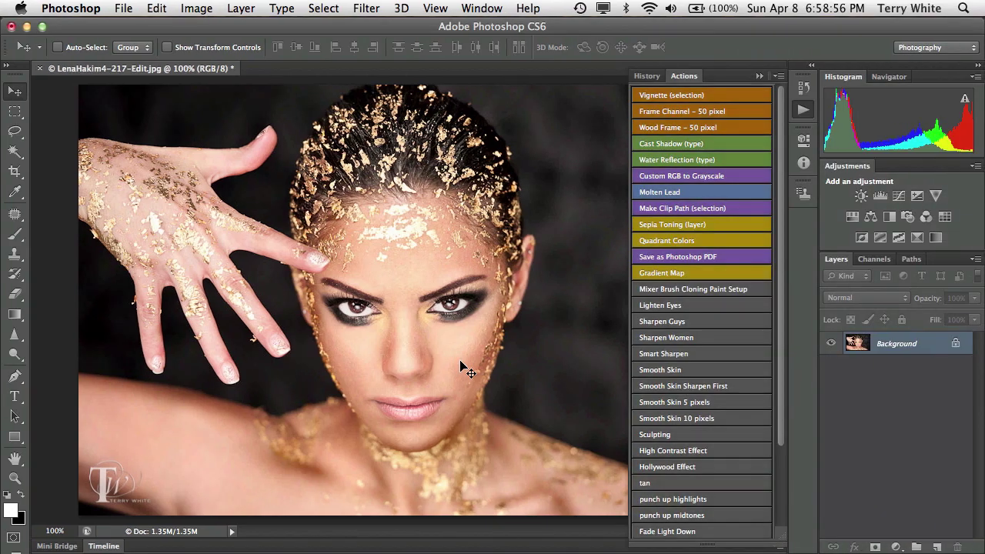
Step: Collapse the History/Actions panel group to reveal the whole gold-leaf portrait
click(761, 73)
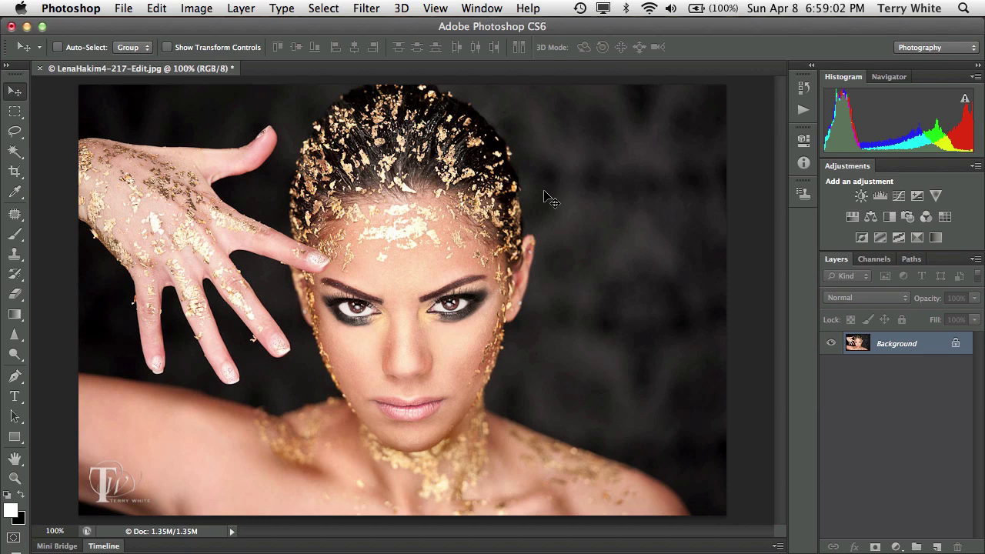
Step: Back in InDesign, set thumb_v.png from portfolio_swipe as the folio's vertical cover preview
key(ctrl+Left)
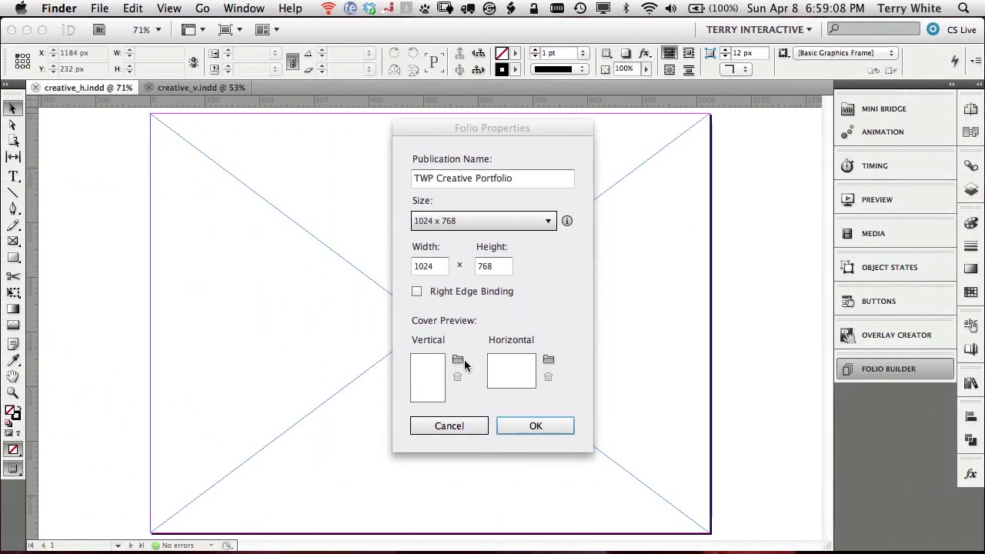
click(458, 362)
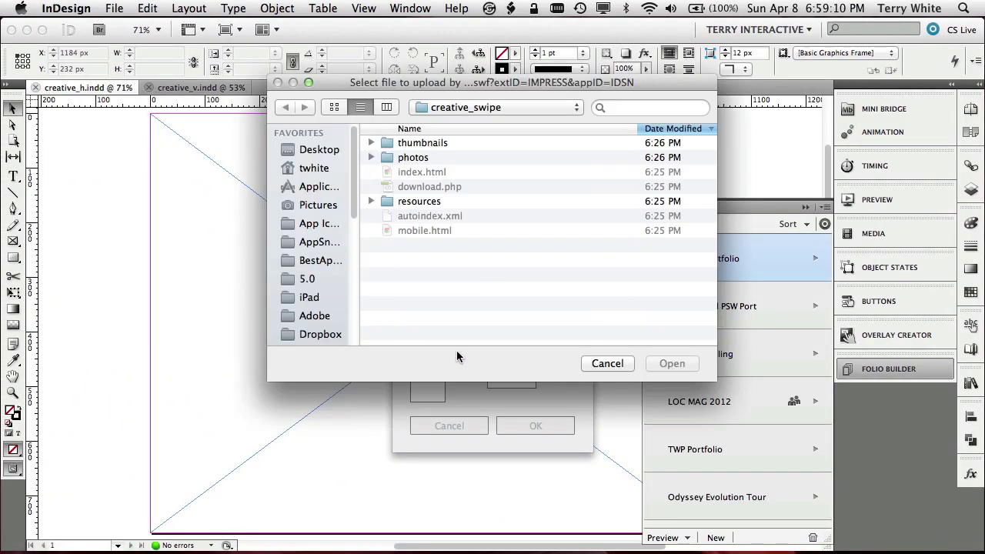
click(462, 108)
click(468, 126)
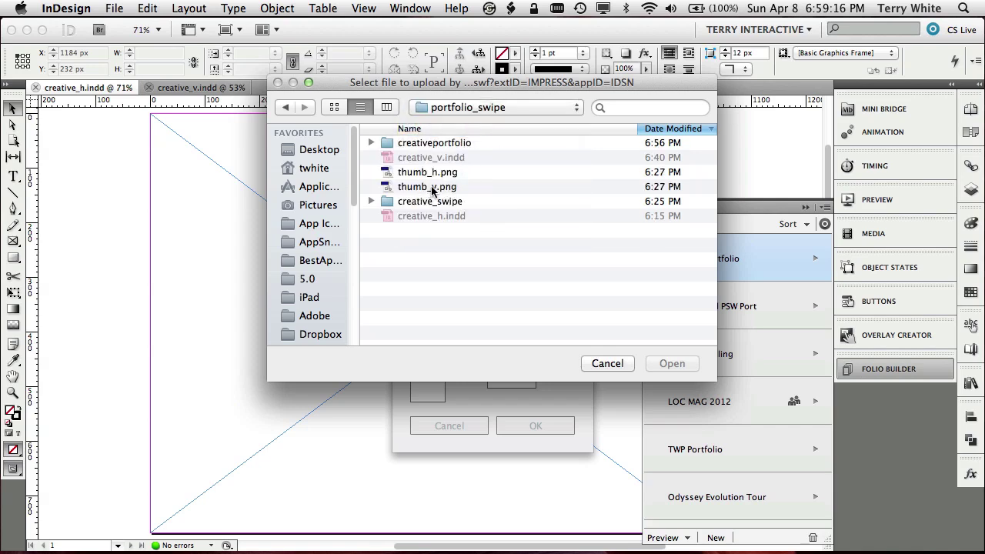
click(432, 188)
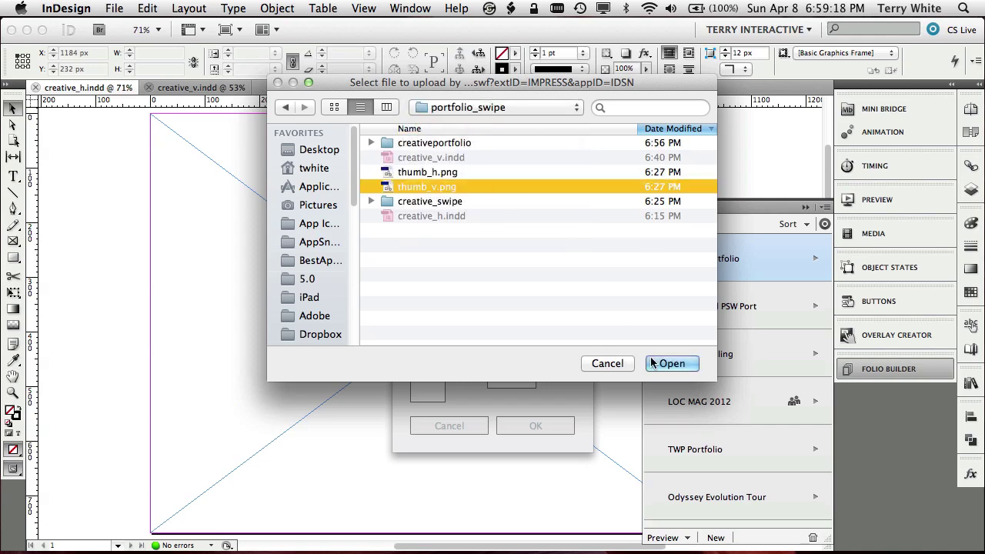
key(Return)
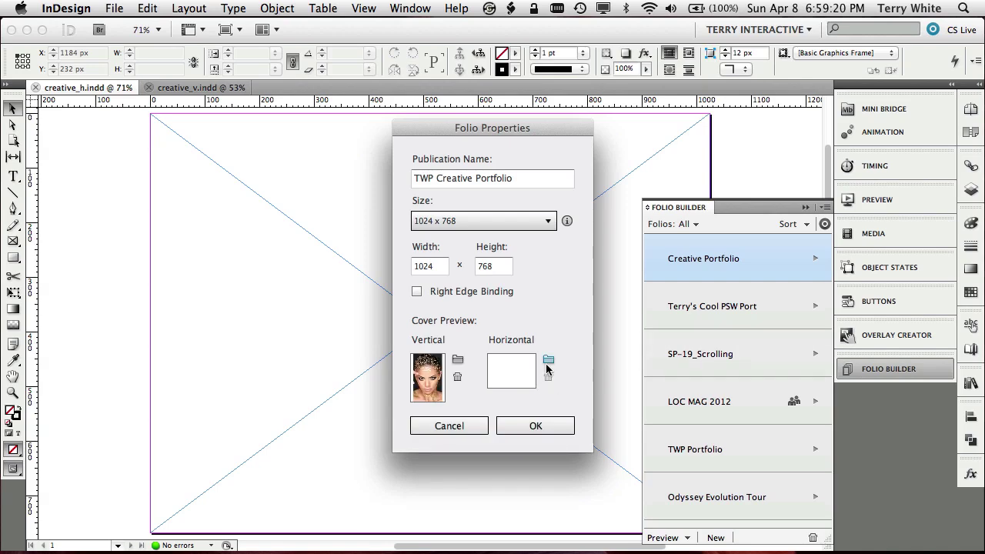
Step: Set thumb_h.png as the horizontal cover preview, save the folio properties, and collapse Folio Builder
click(548, 360)
click(452, 179)
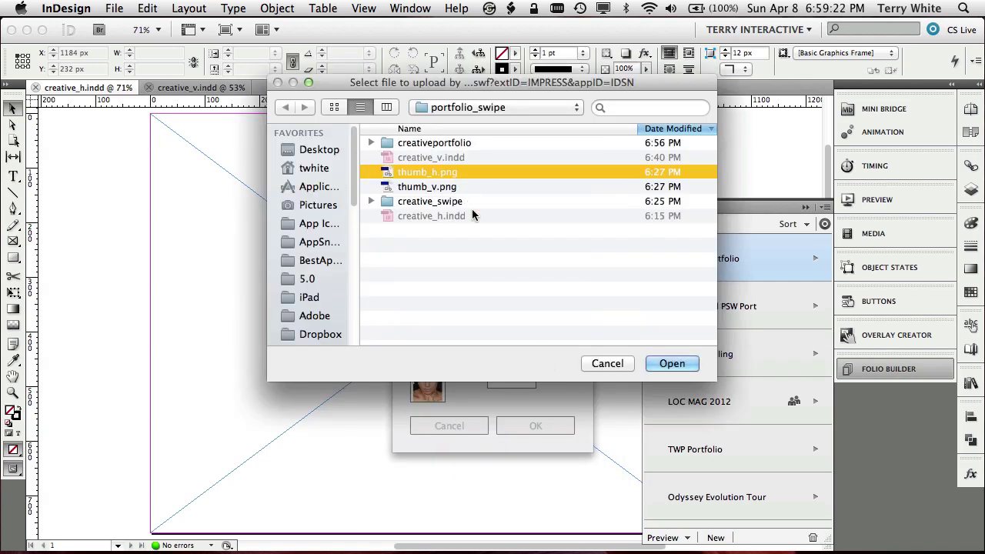
click(665, 363)
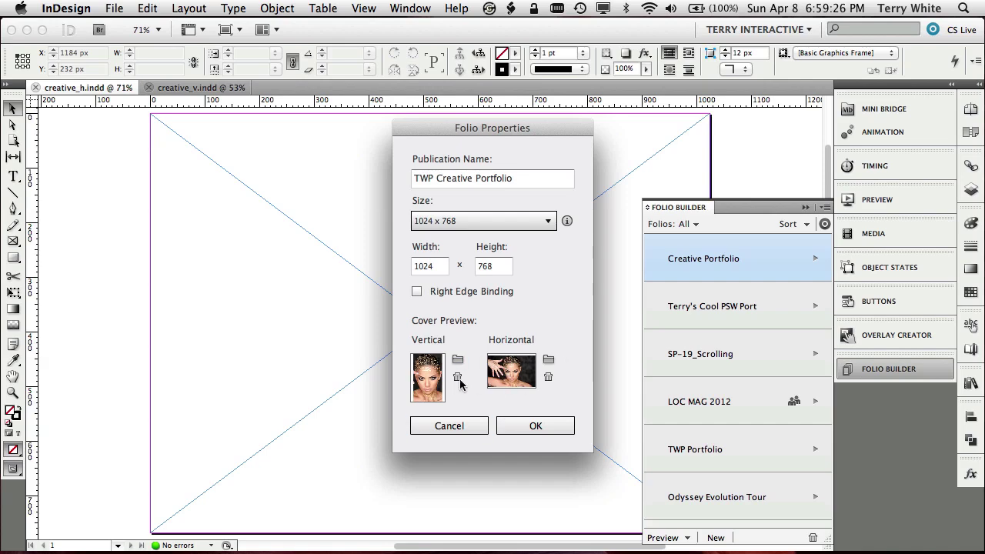
click(560, 427)
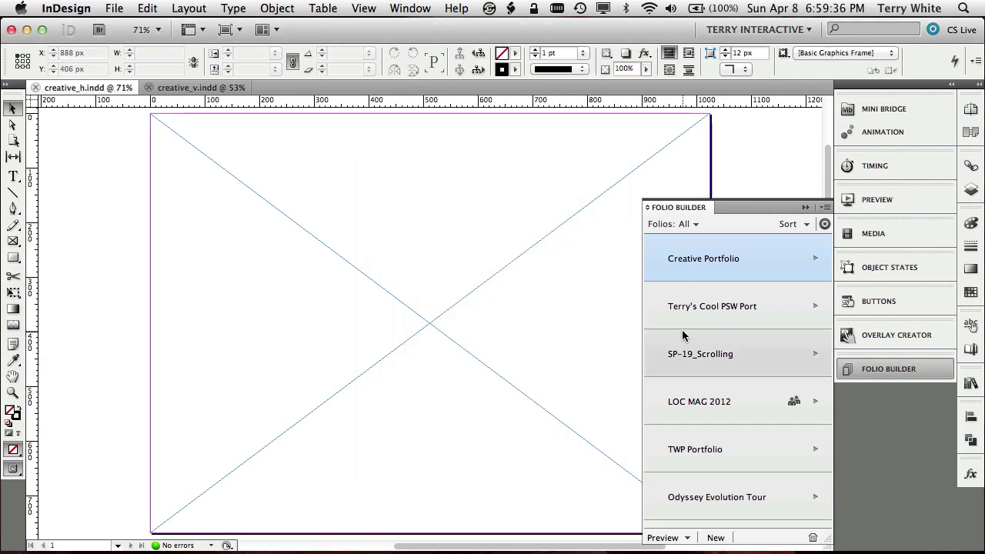
click(806, 206)
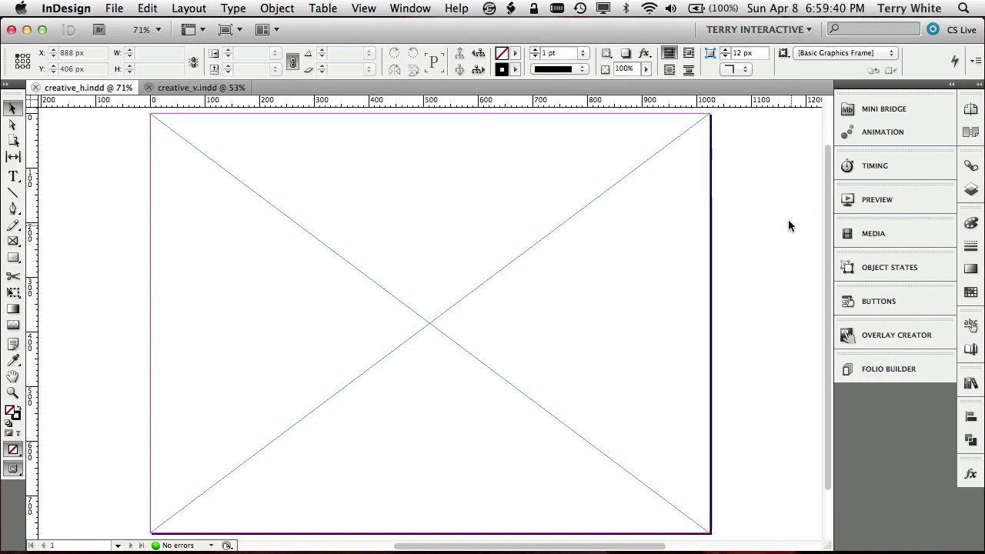
Step: Download the TWP Creative Portfolio folio in Adobe Content Viewer on the iPad
key(super+Tab)
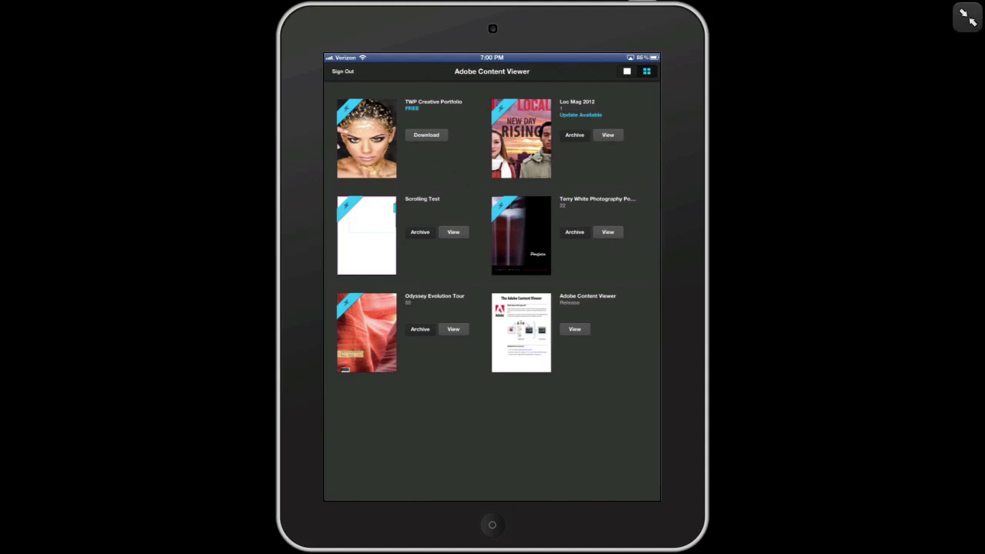
click(429, 144)
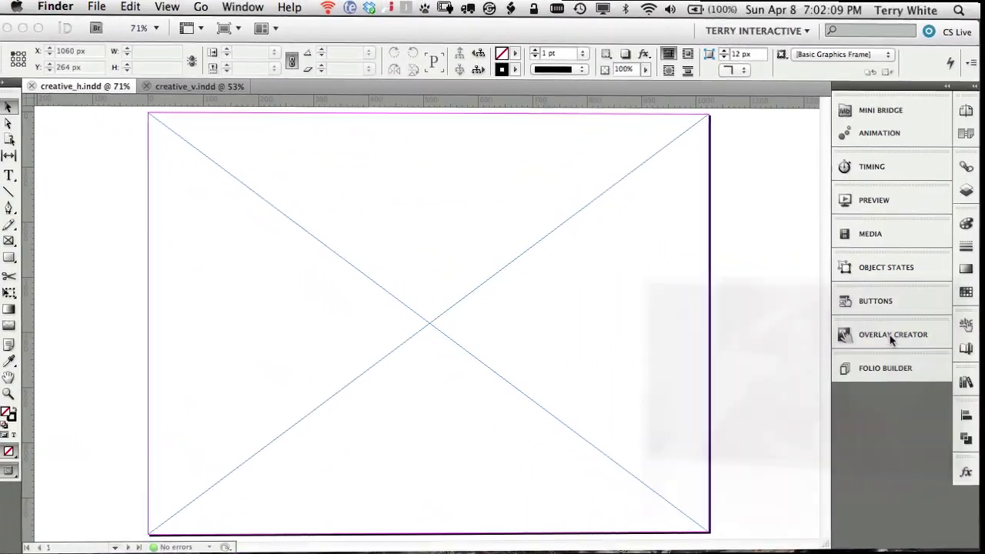
Step: Open the Share dialog for the Creative Portfolio folio from the Folio Builder panel menu
click(899, 368)
click(899, 368)
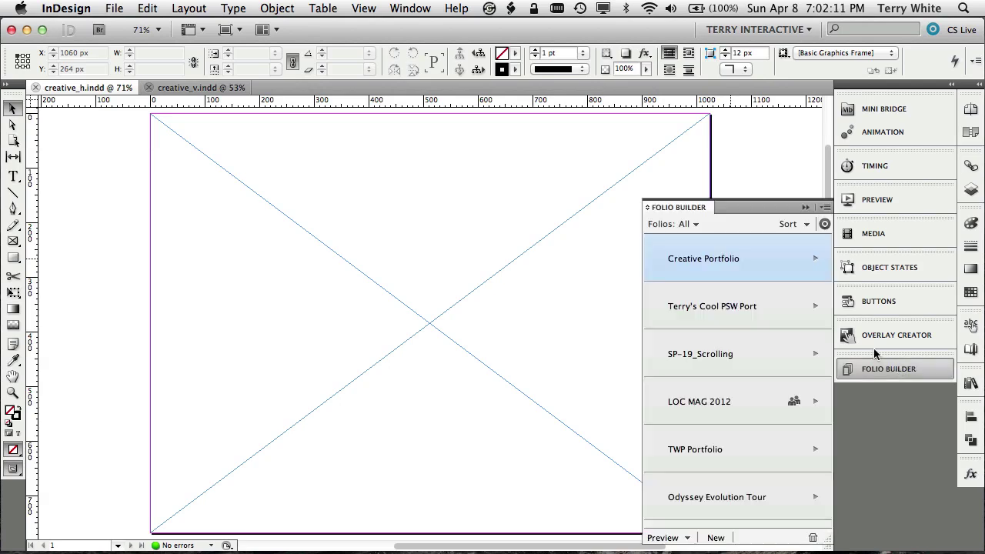
click(825, 207)
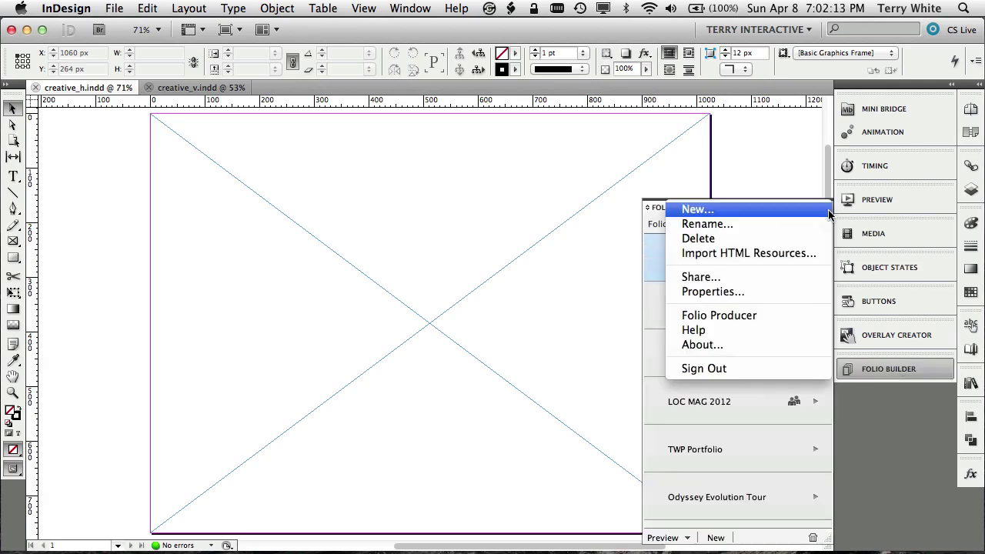
click(803, 280)
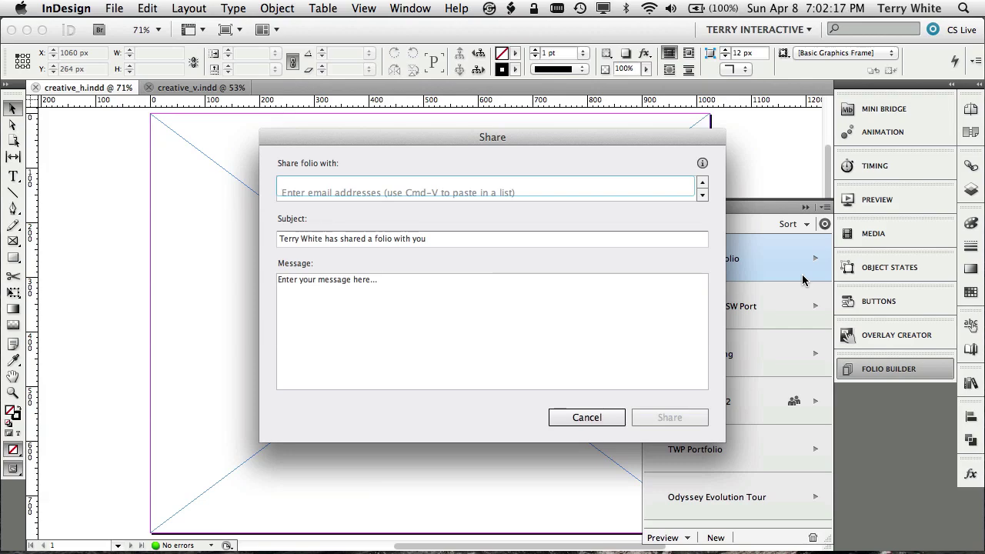